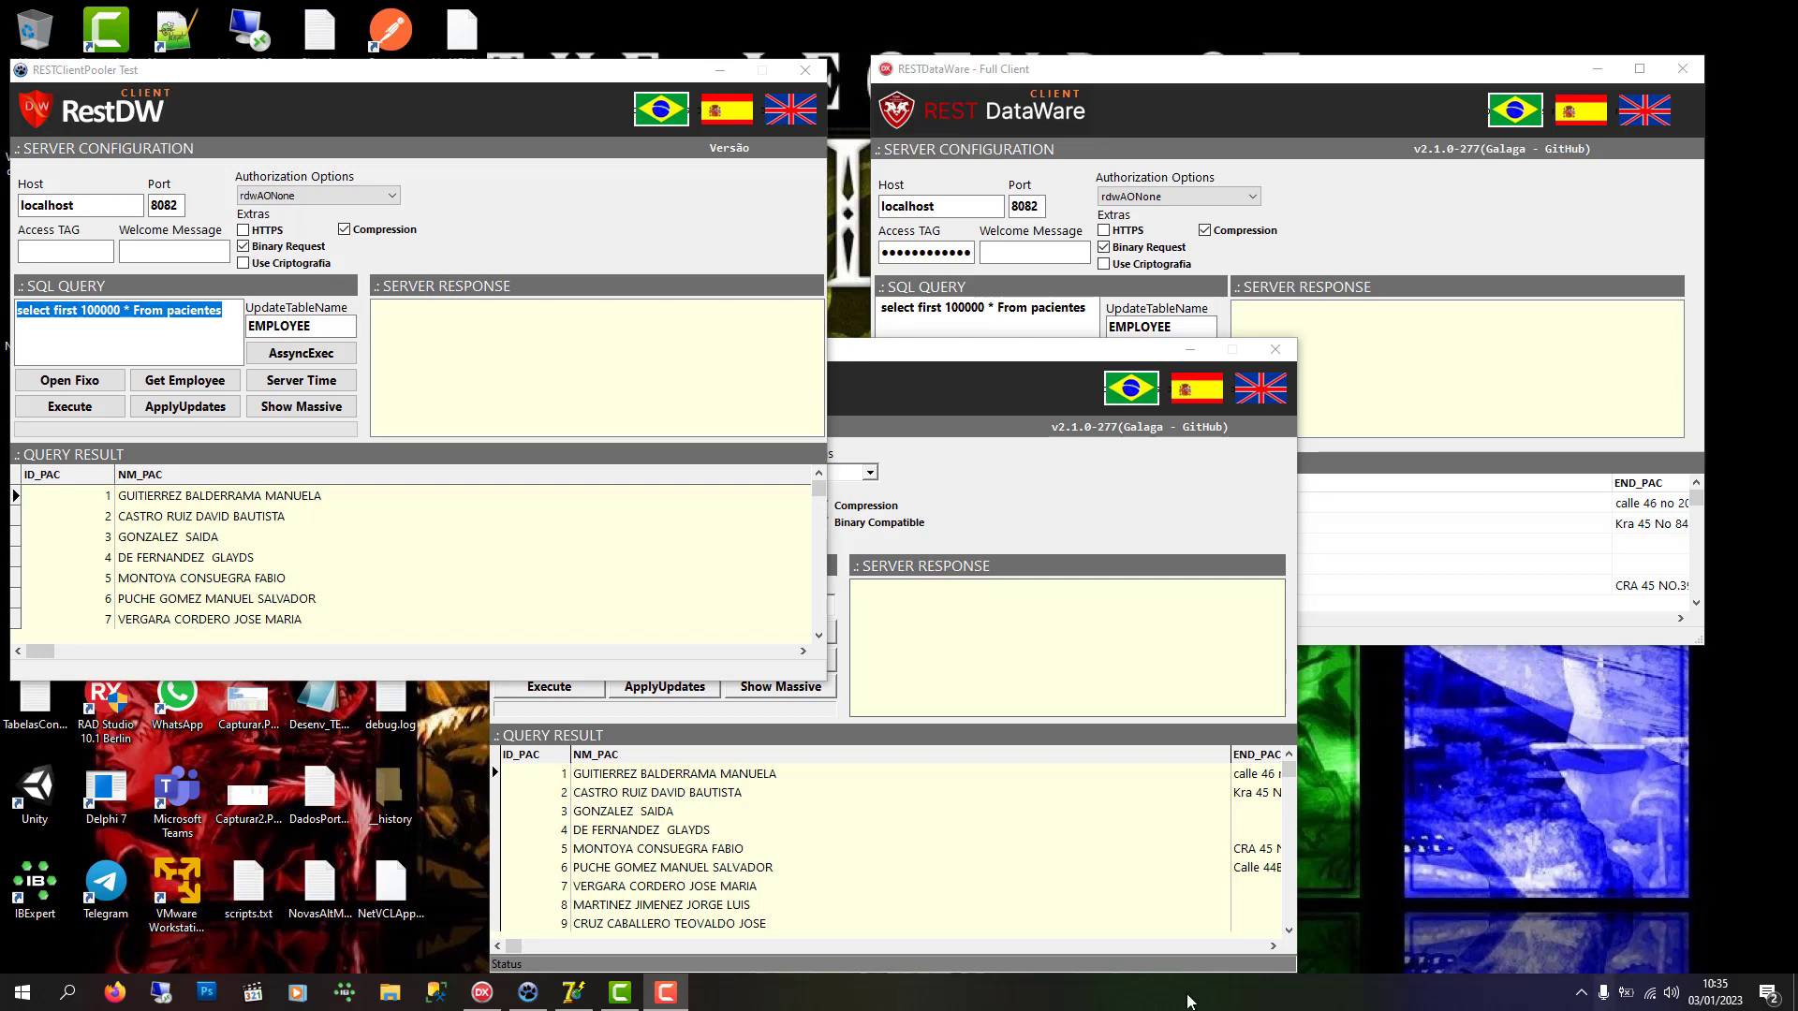
Bring the three REST client windows forward in turn to compare them.
click(957, 356)
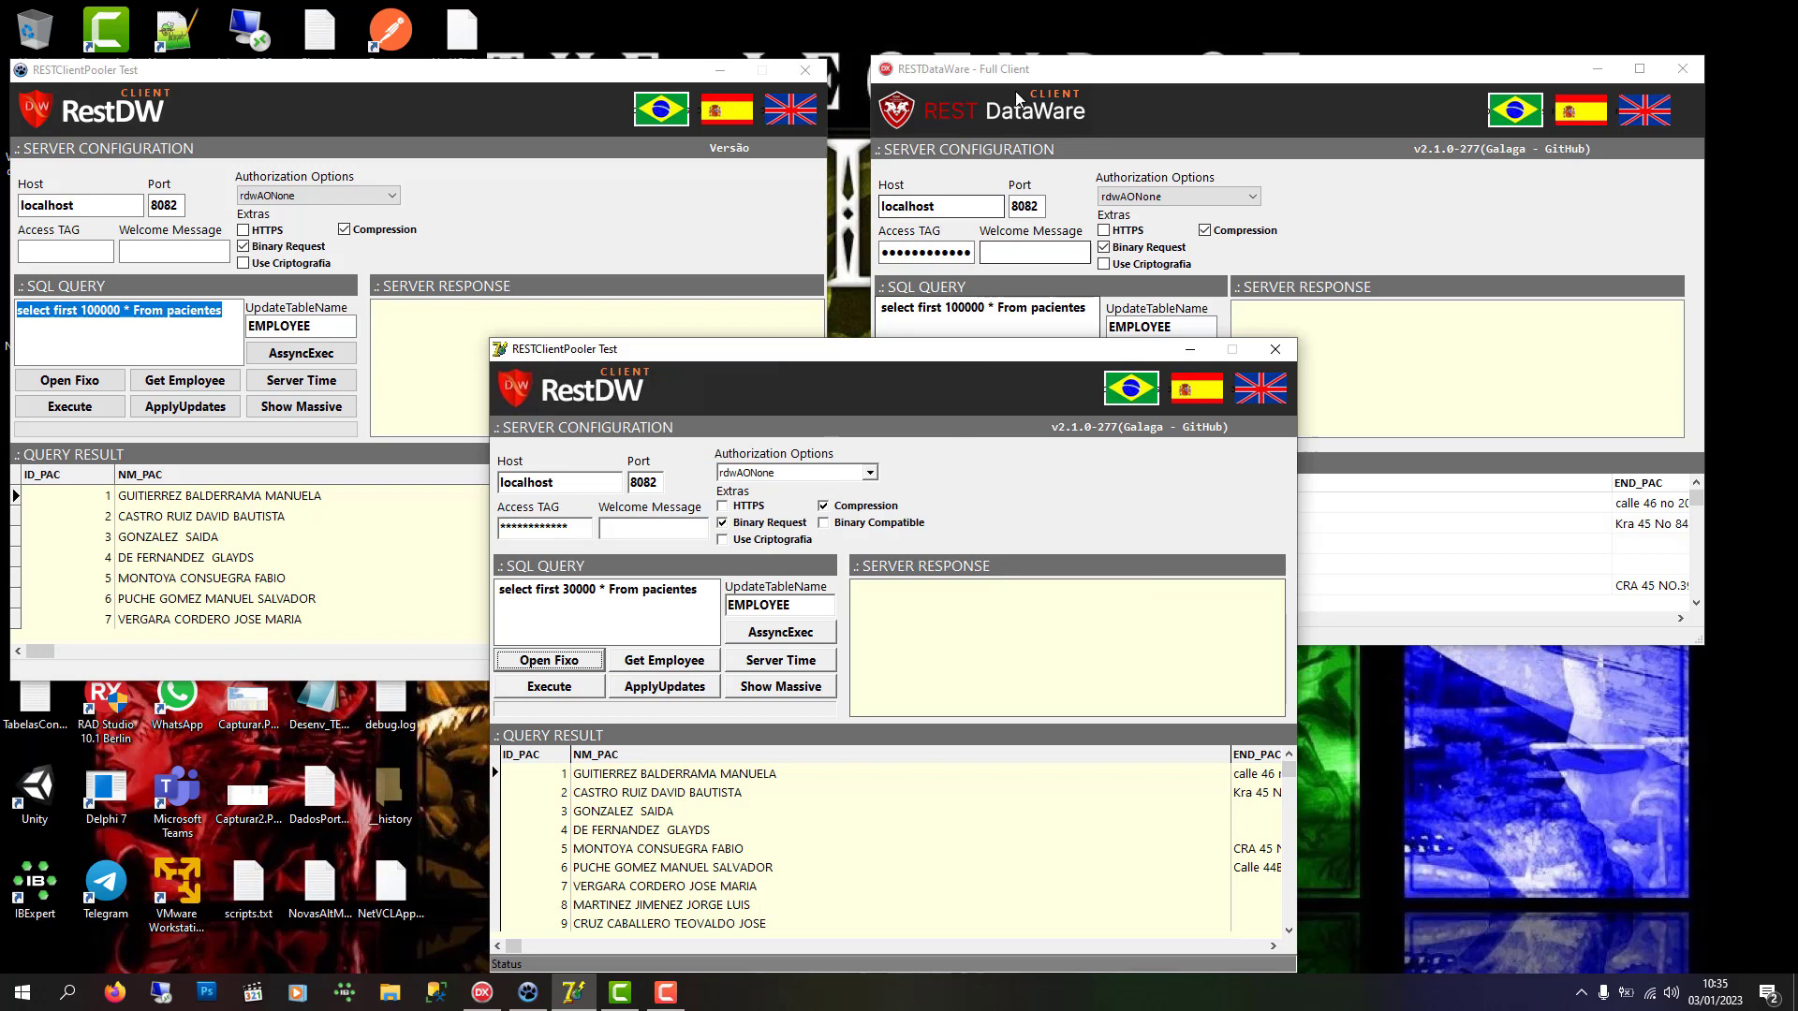
click(937, 281)
click(468, 81)
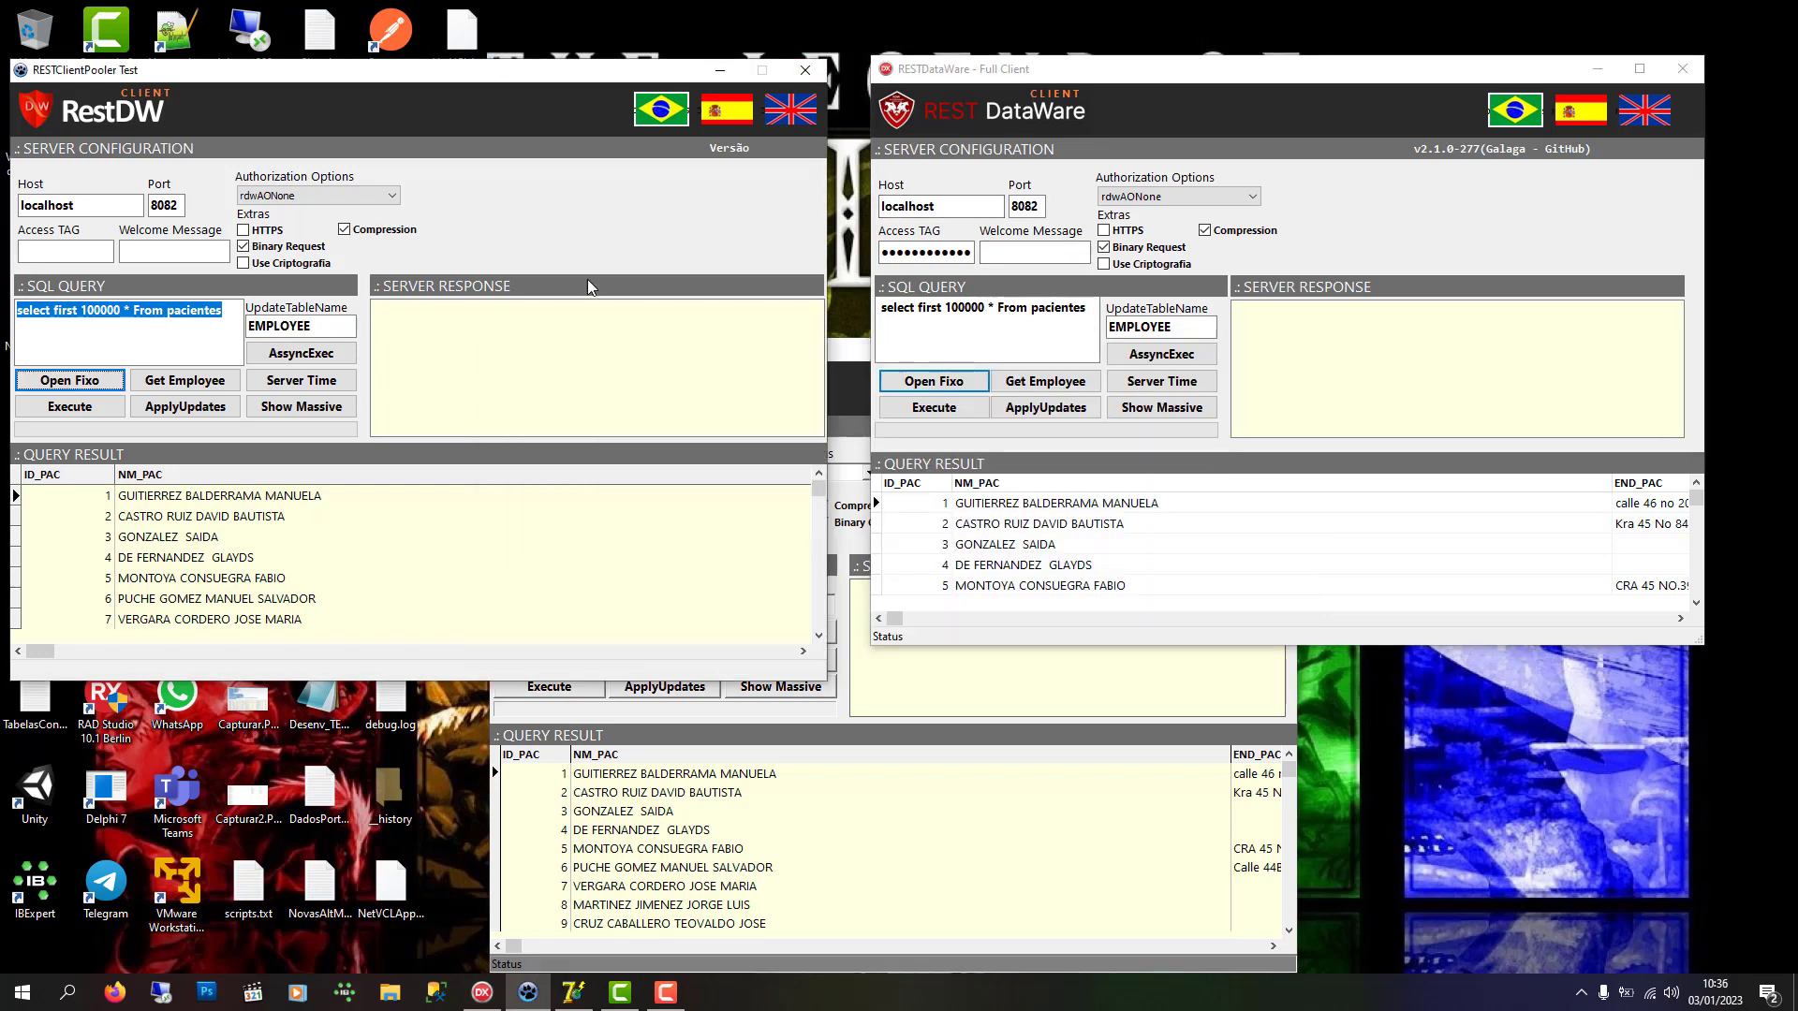
click(873, 819)
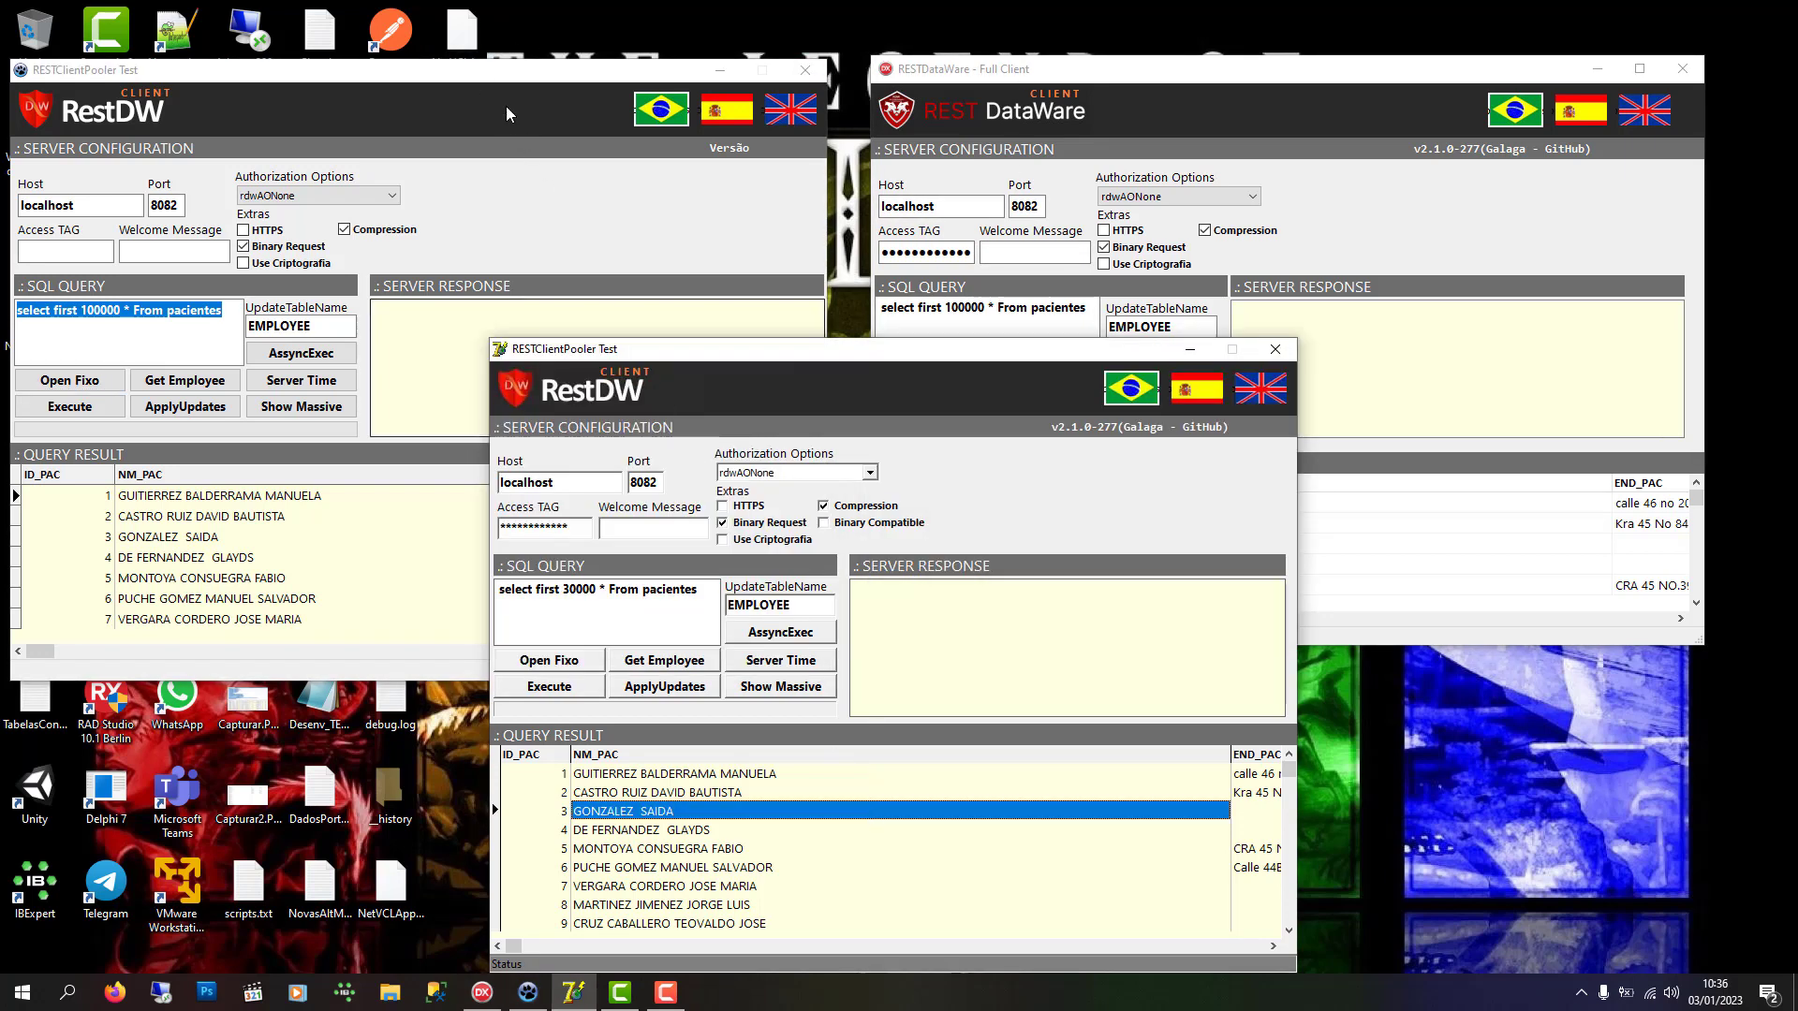
Run Open Fixo for the first 100000 pacientes records in the client with the empty Access TAG and move the result message over its window.
click(91, 298)
click(83, 388)
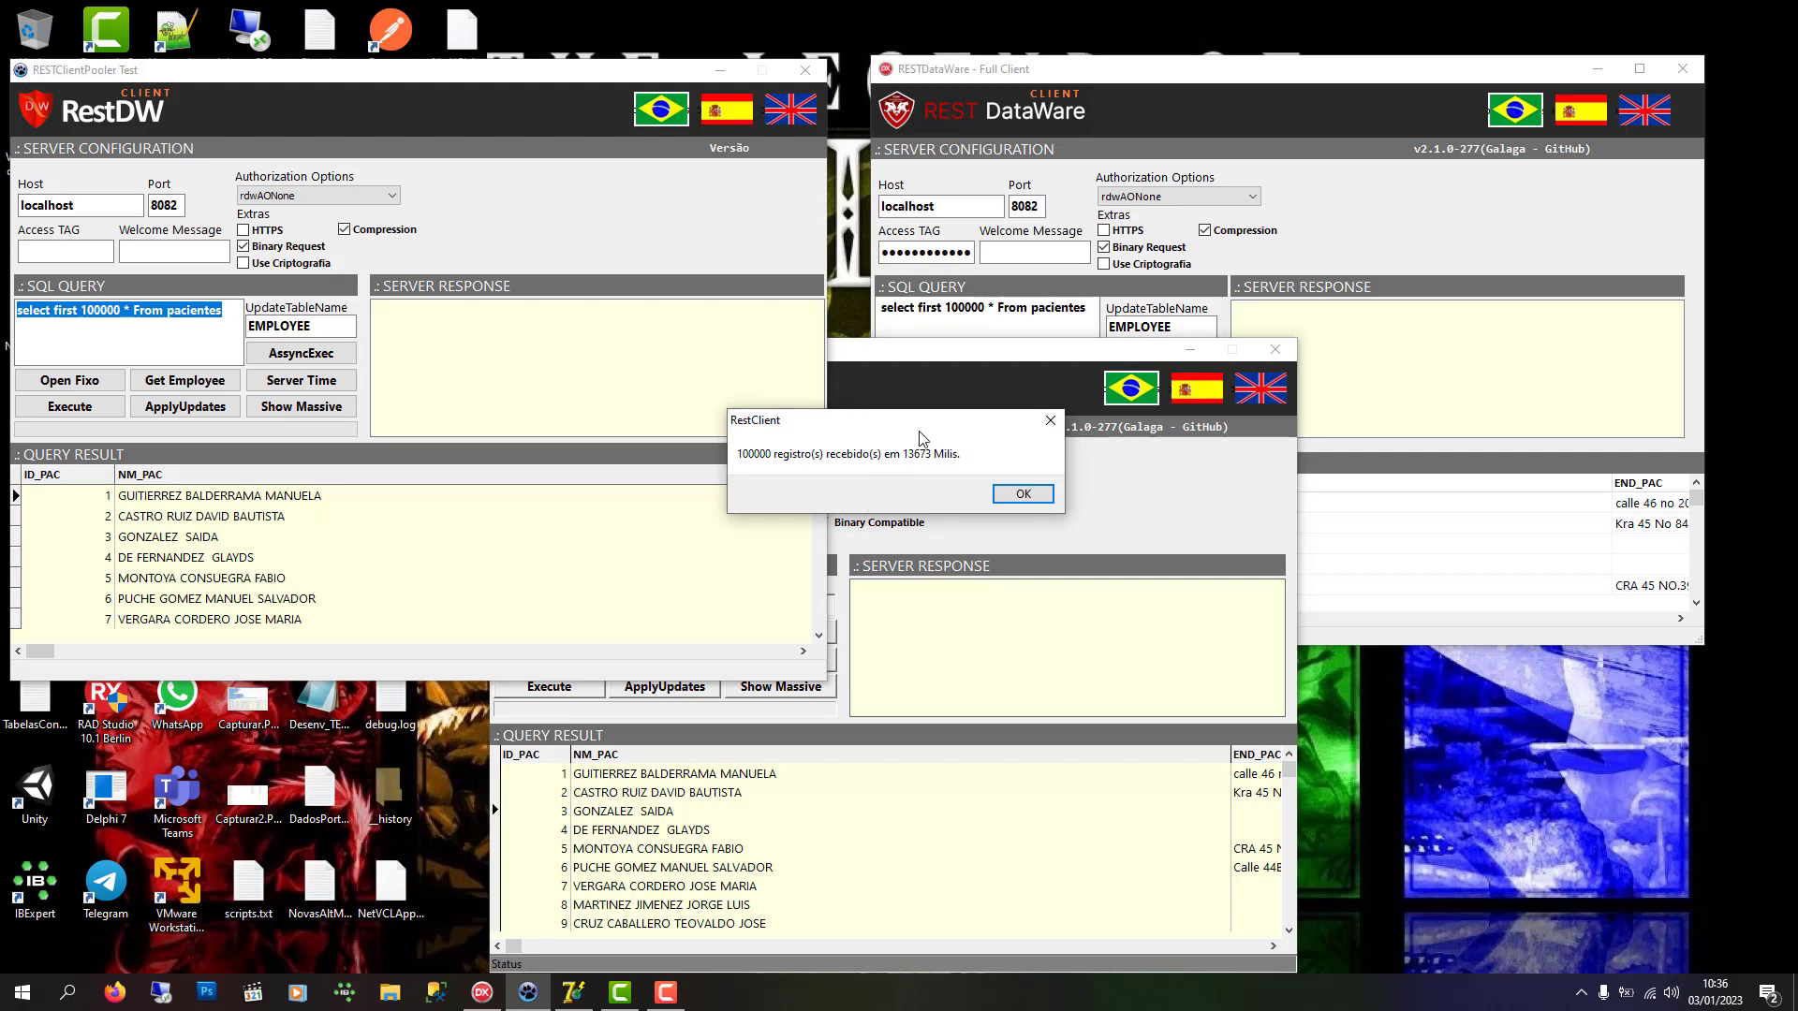
drag(918, 426, 450, 342)
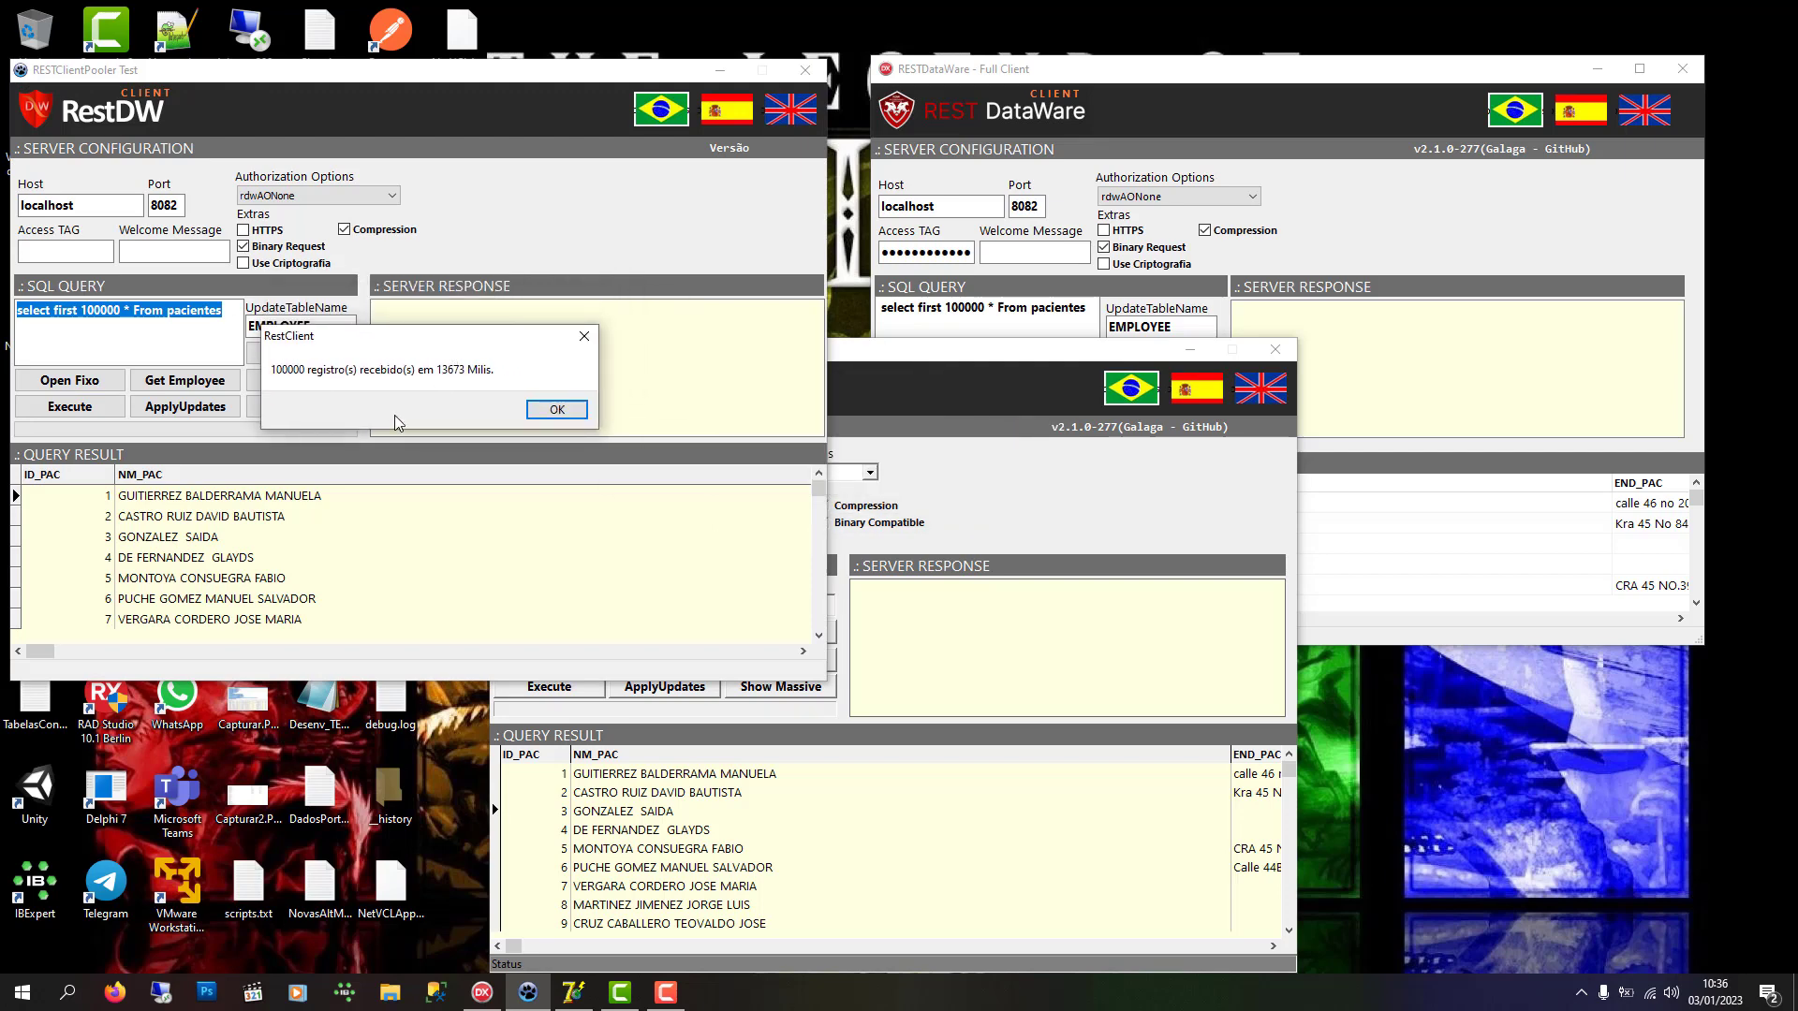
Run Open Fixo for 100000 pacientes records in the RESTDataWare Full Client and compare the two timing messages.
click(1099, 85)
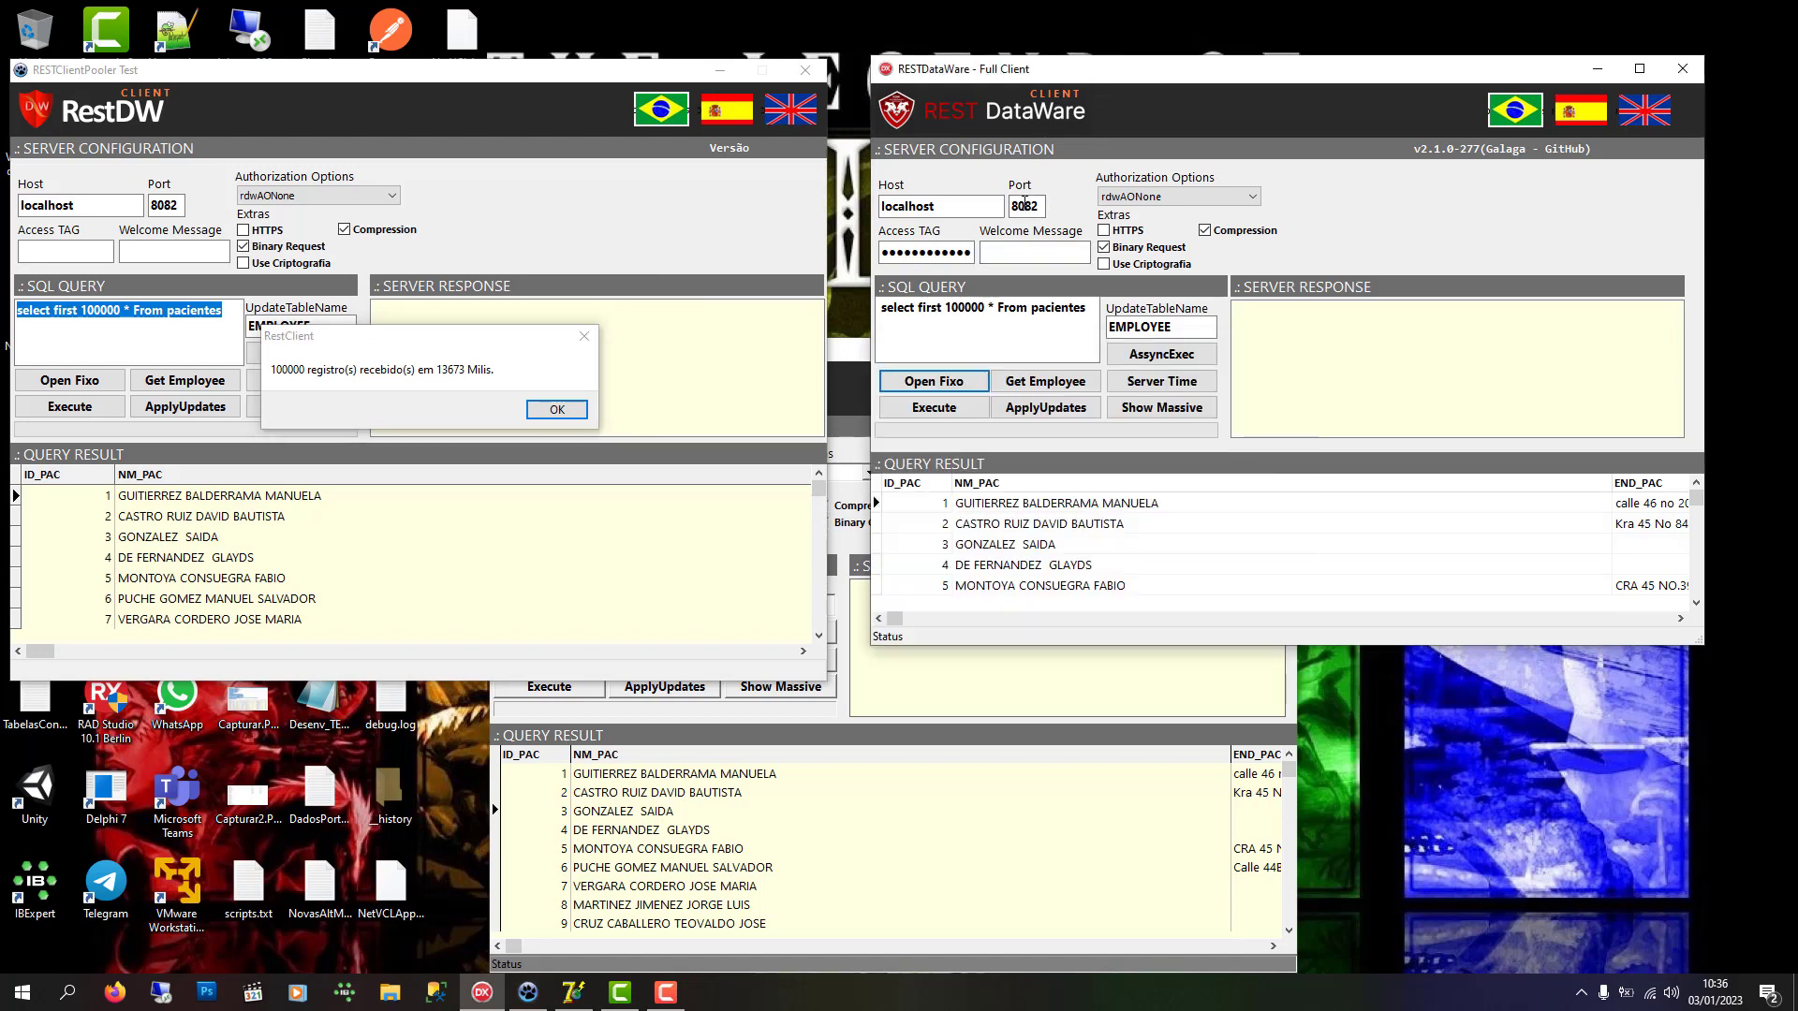
click(941, 393)
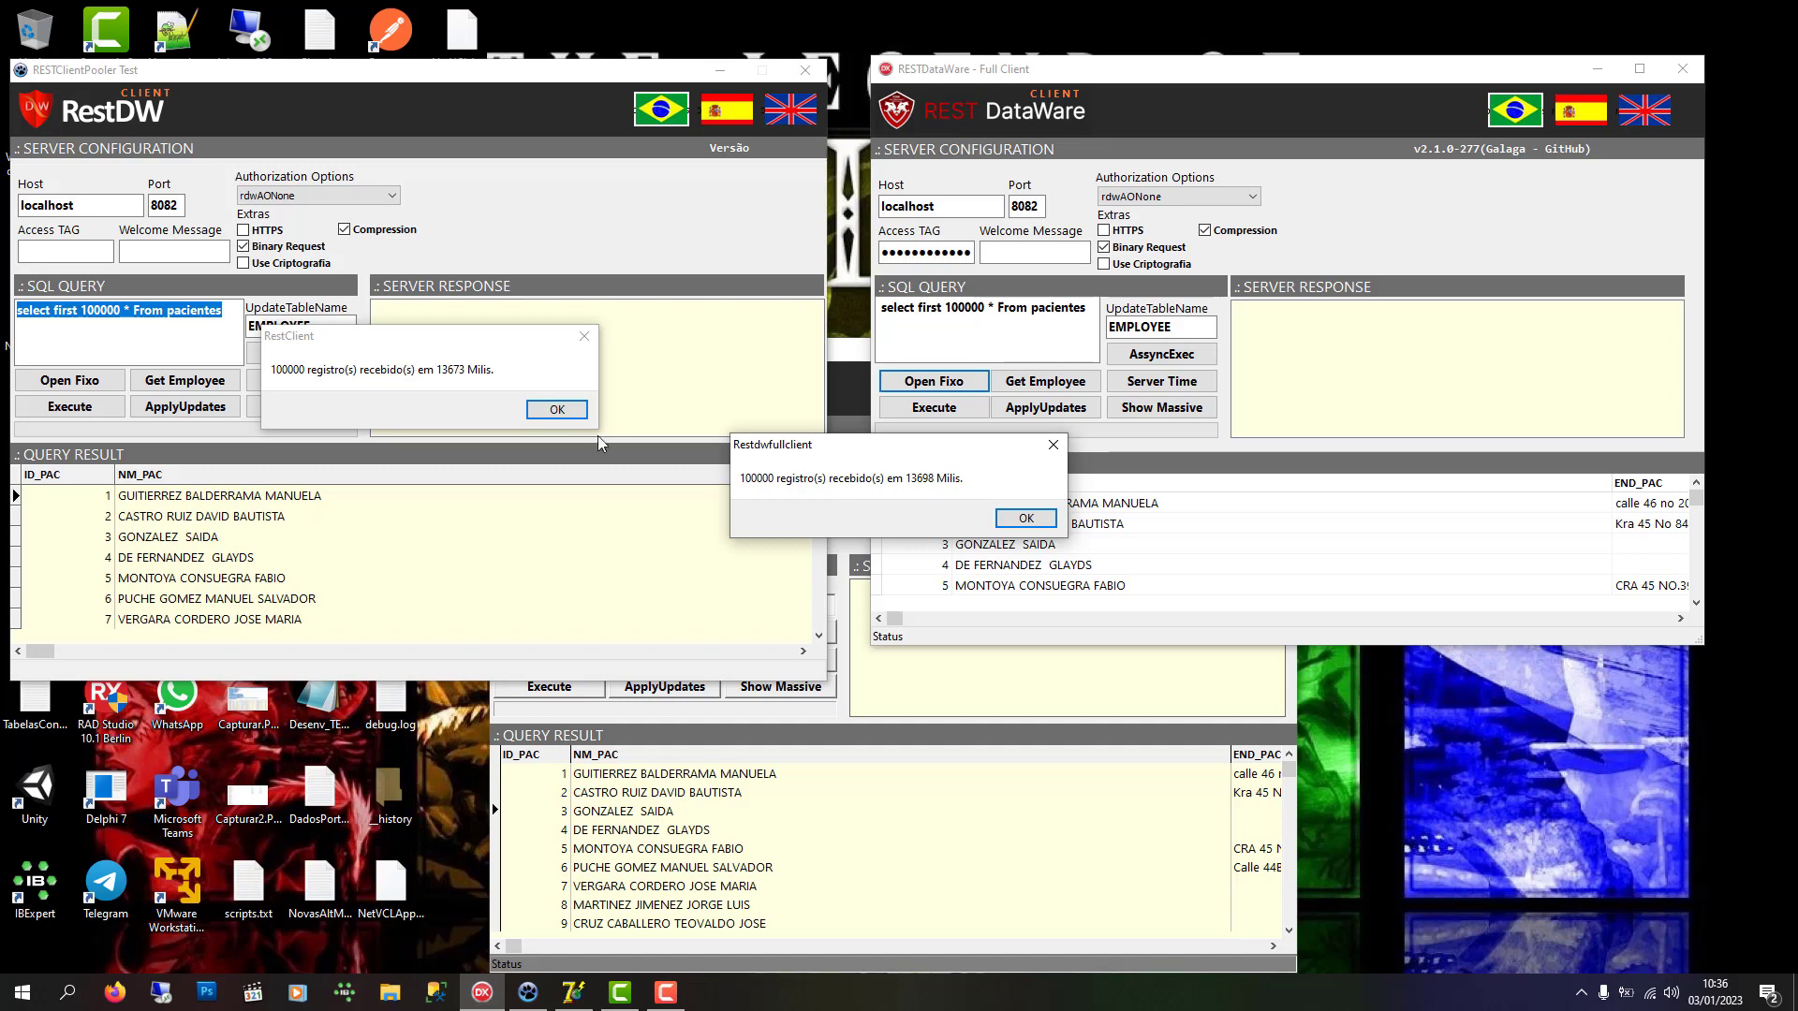
click(396, 392)
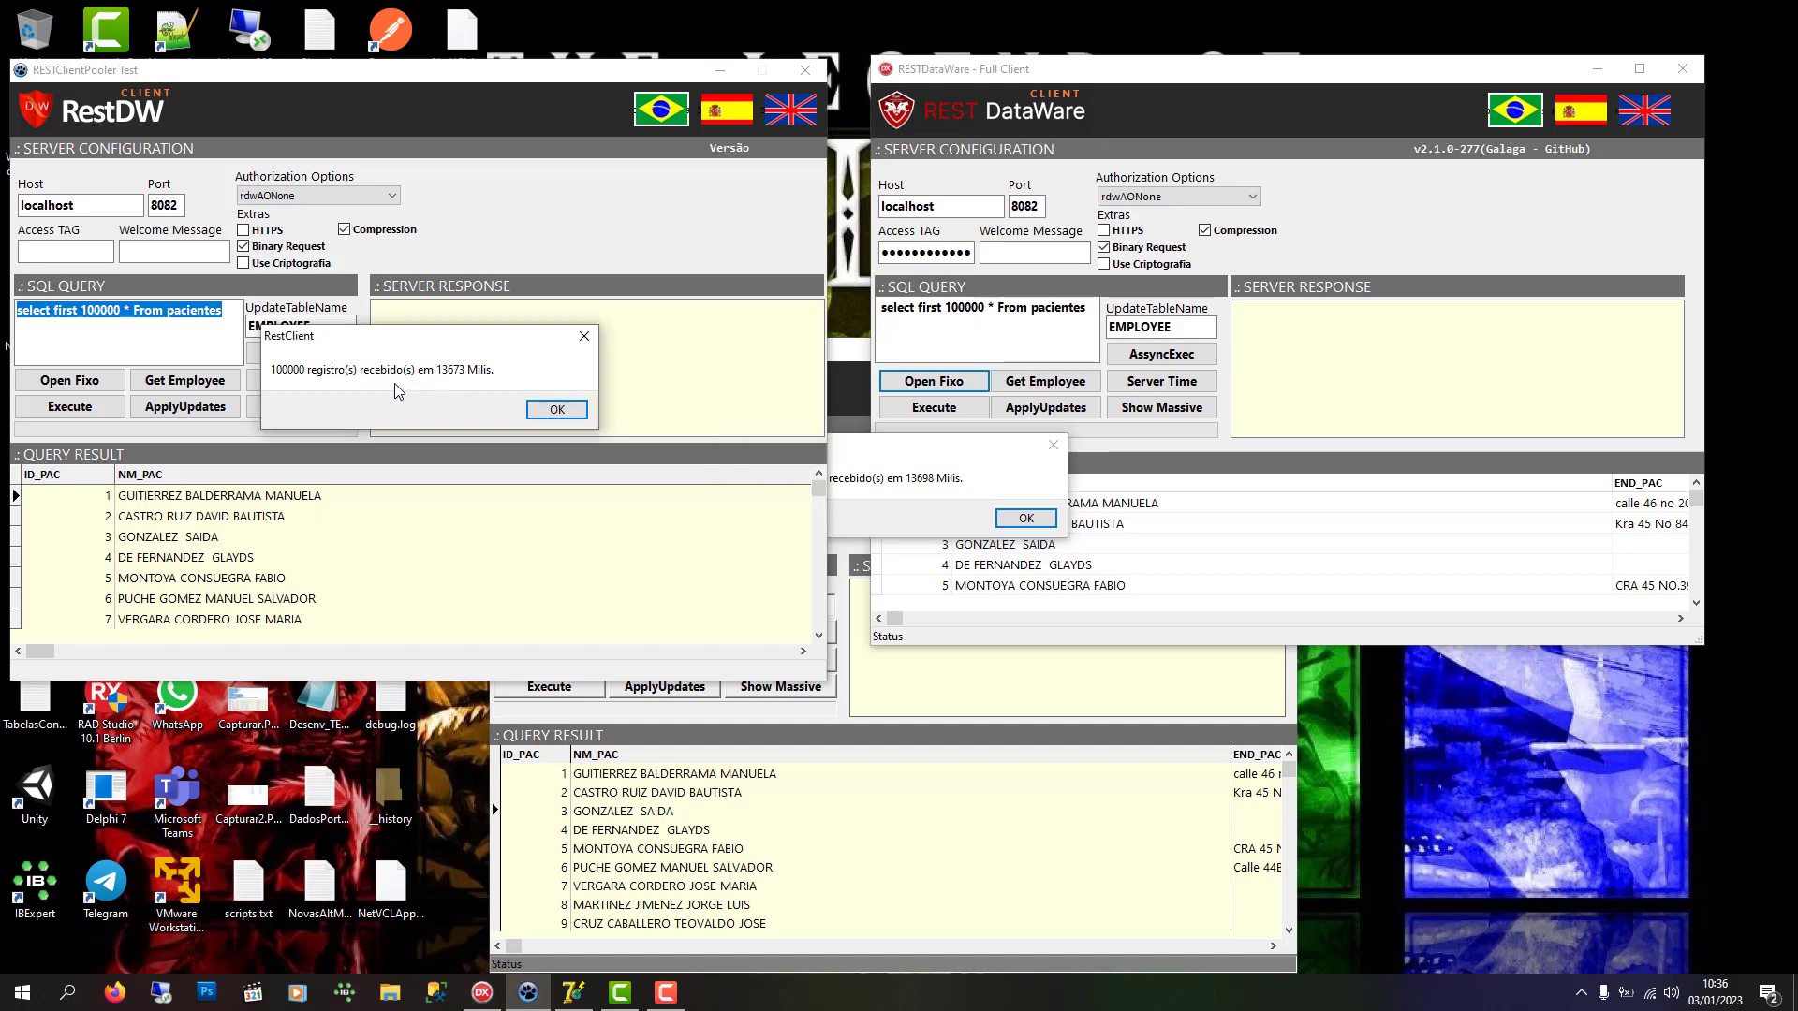
click(928, 479)
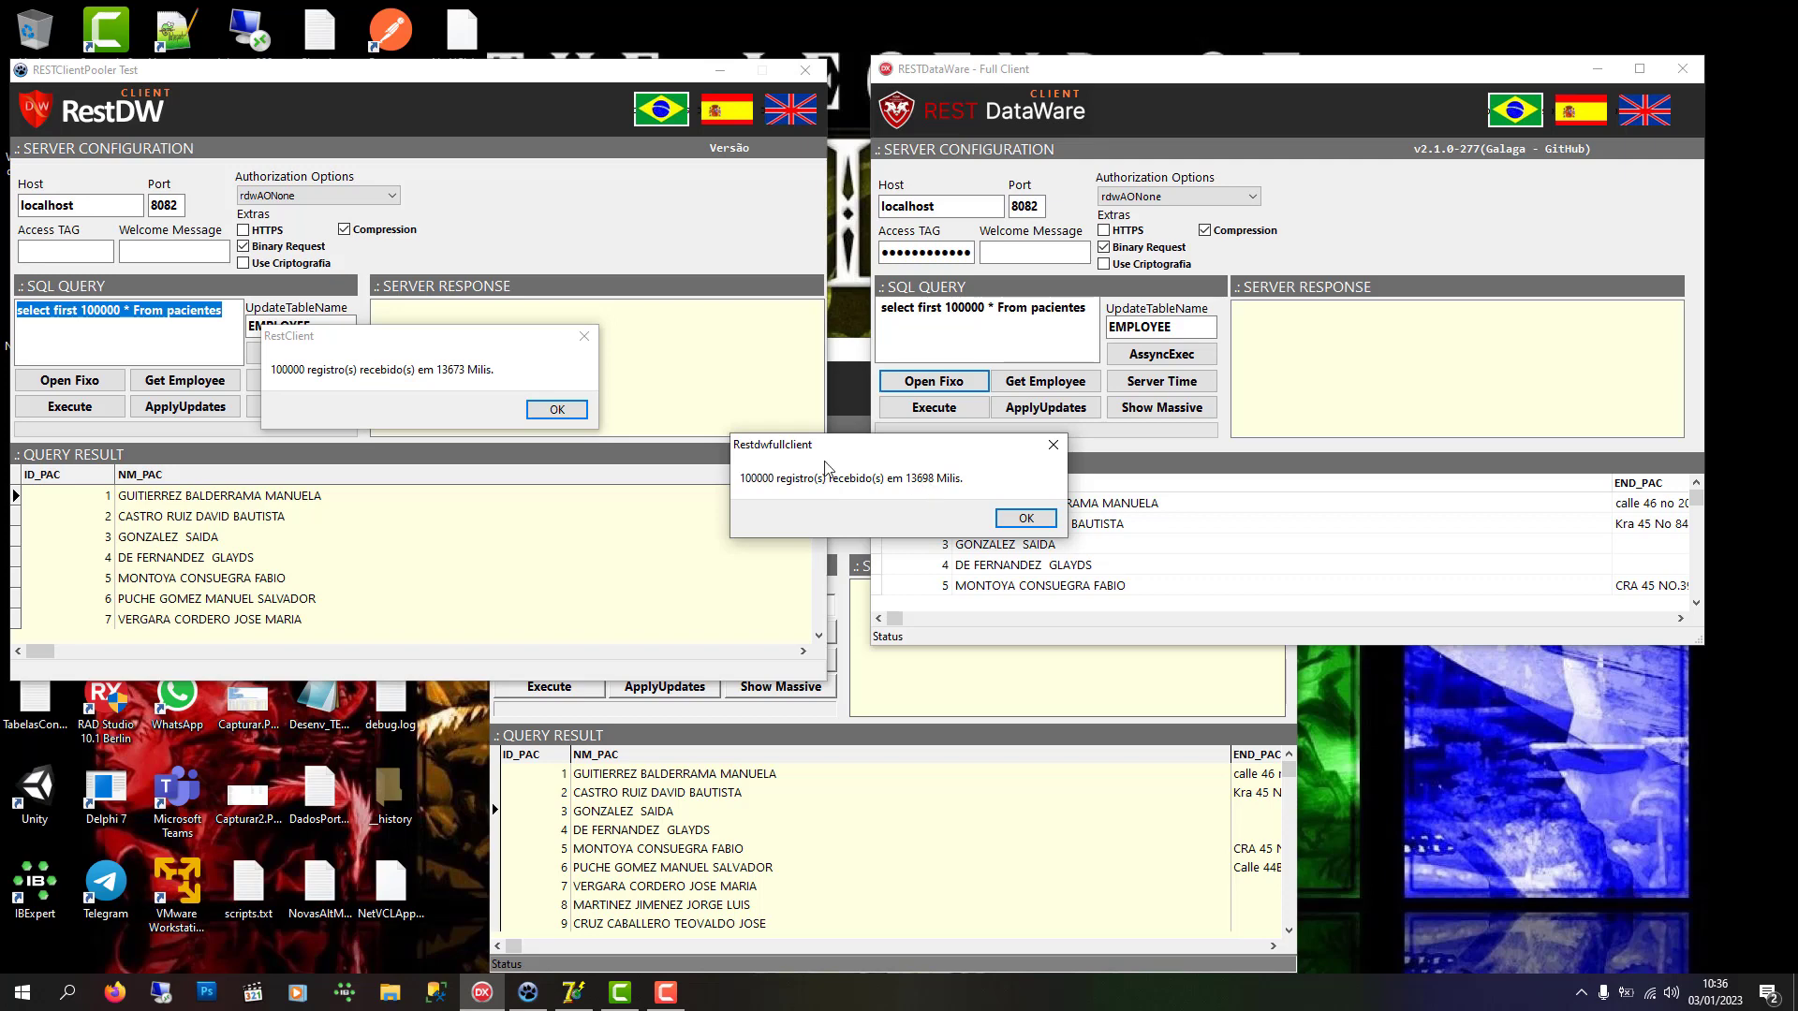
Dismiss both timing messages, then rerun the 100000-record query in the Full Client and place its result message over that window.
click(557, 409)
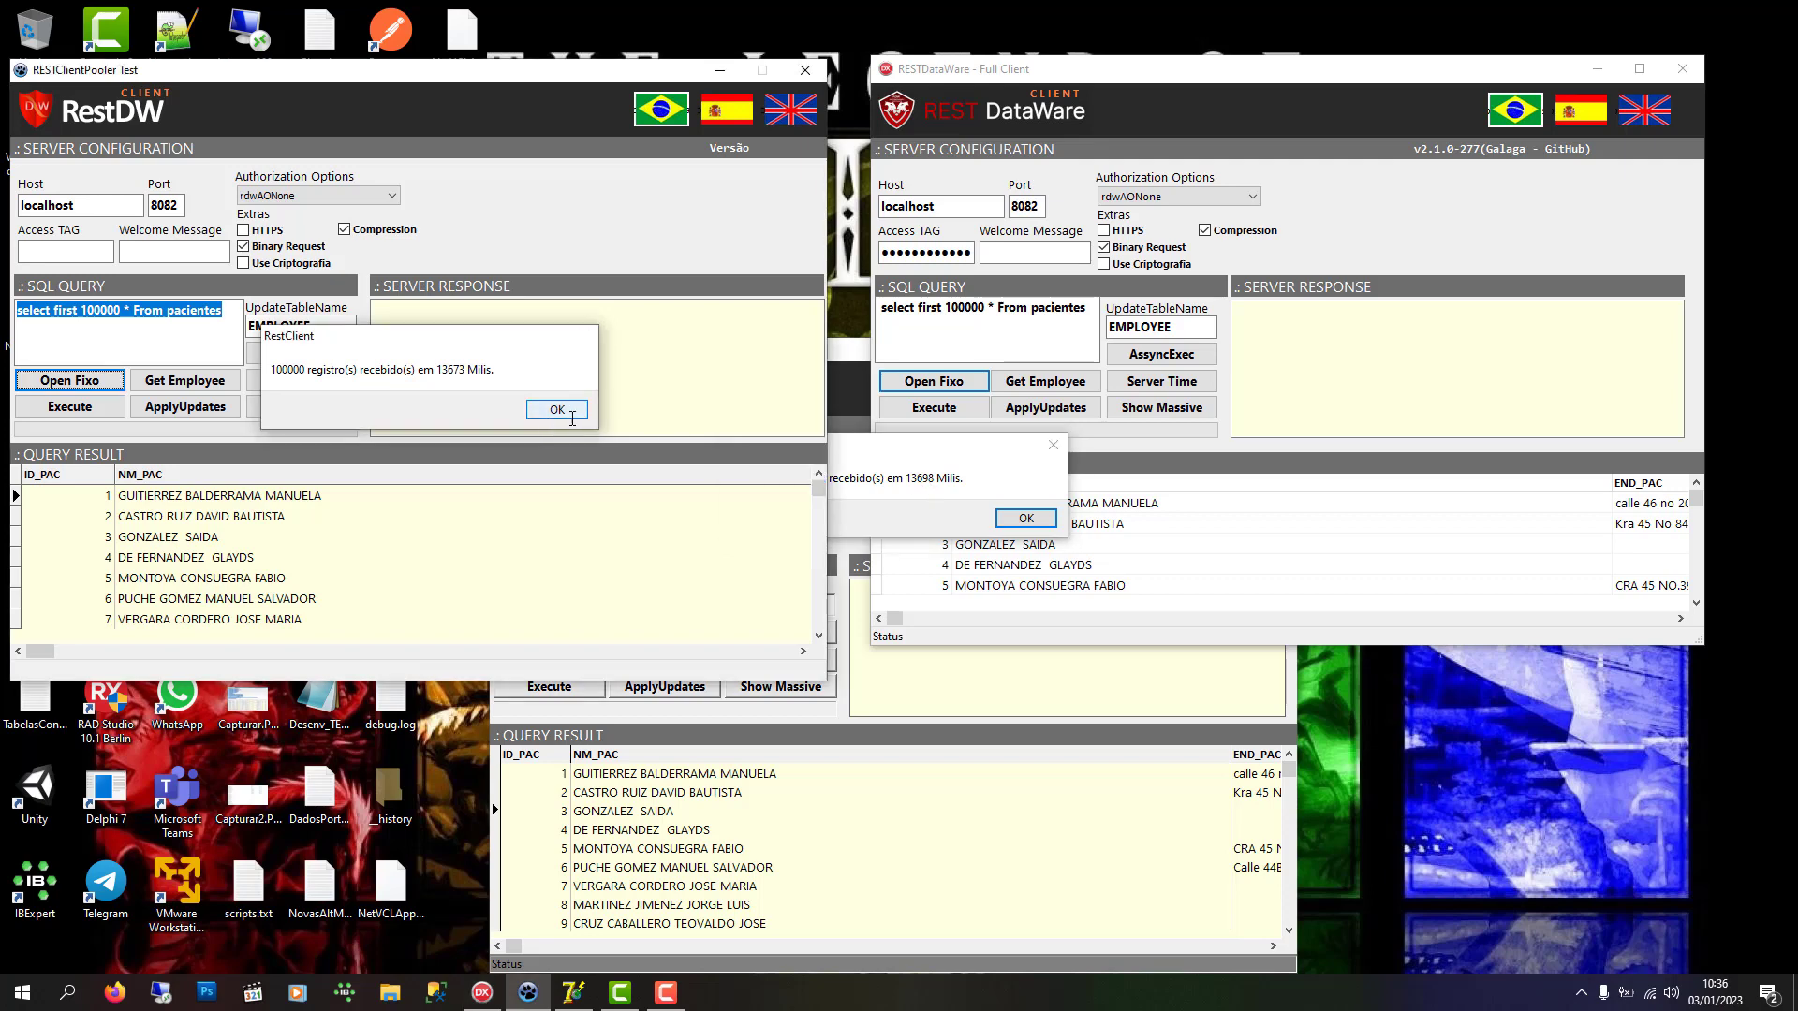
click(1026, 518)
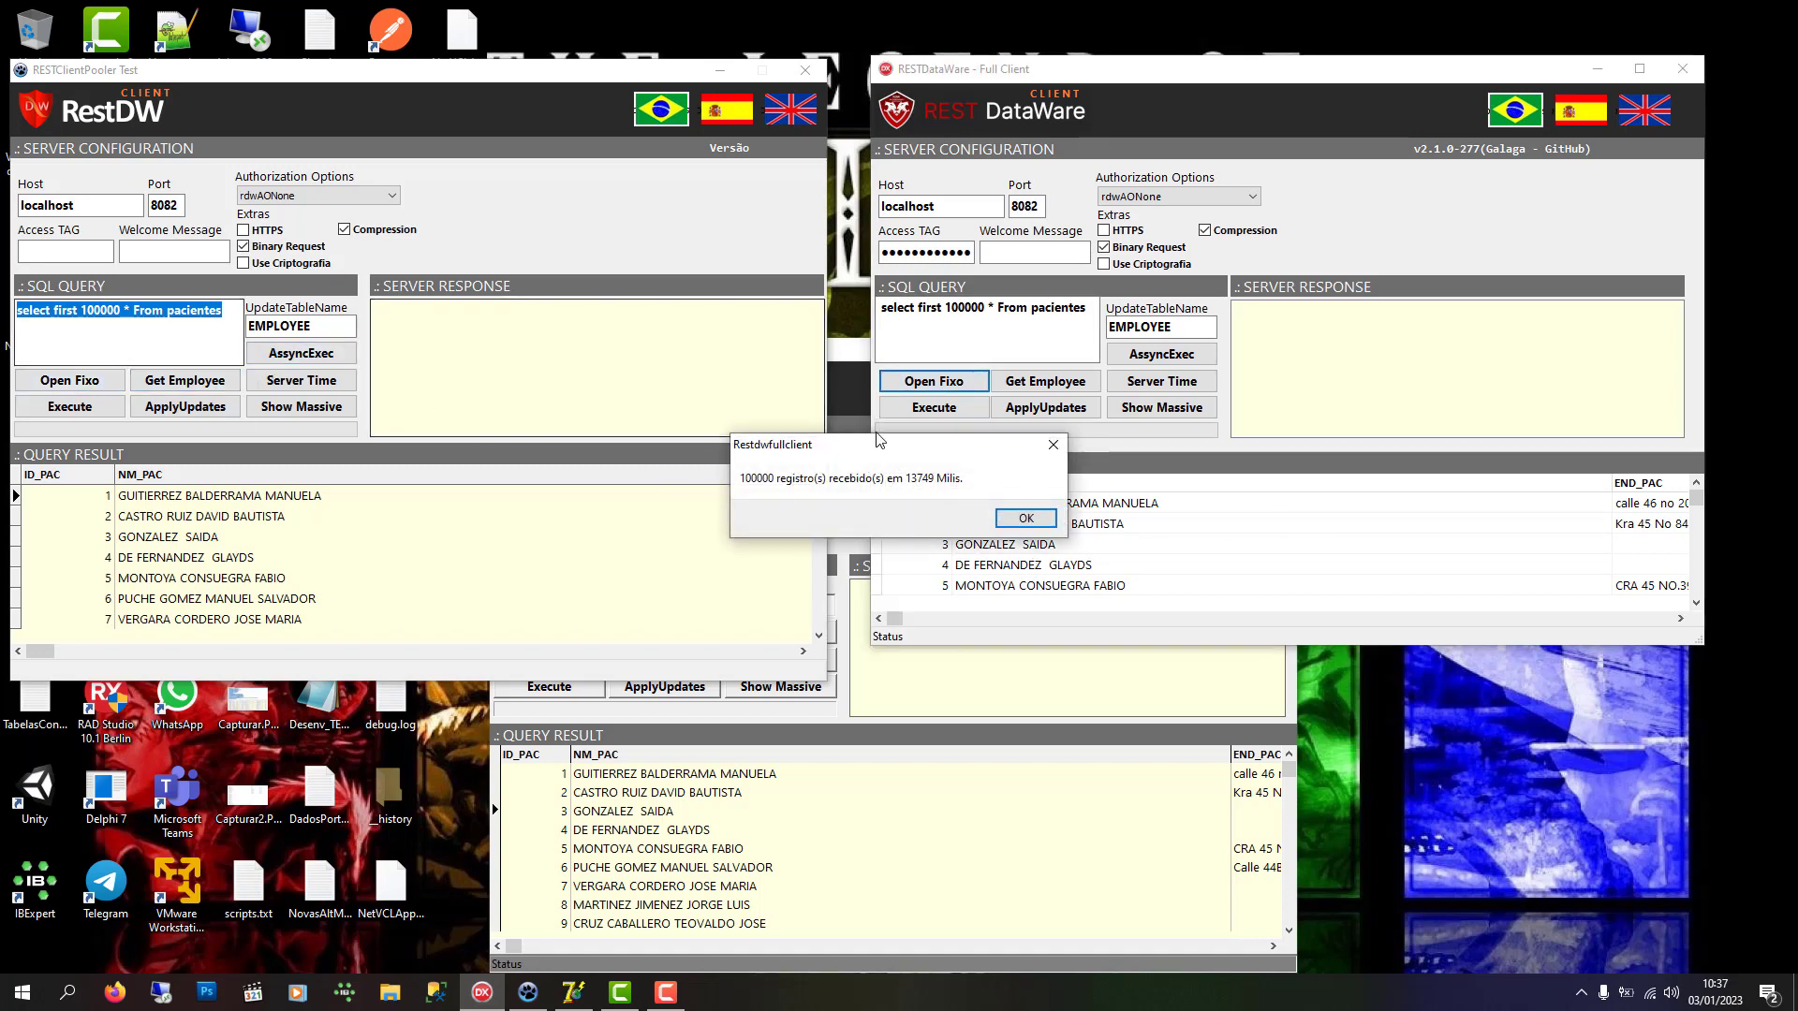
drag(882, 444, 1328, 388)
Rerun the 100000-record query in the client with the empty Access TAG and place its result message over that window.
click(70, 381)
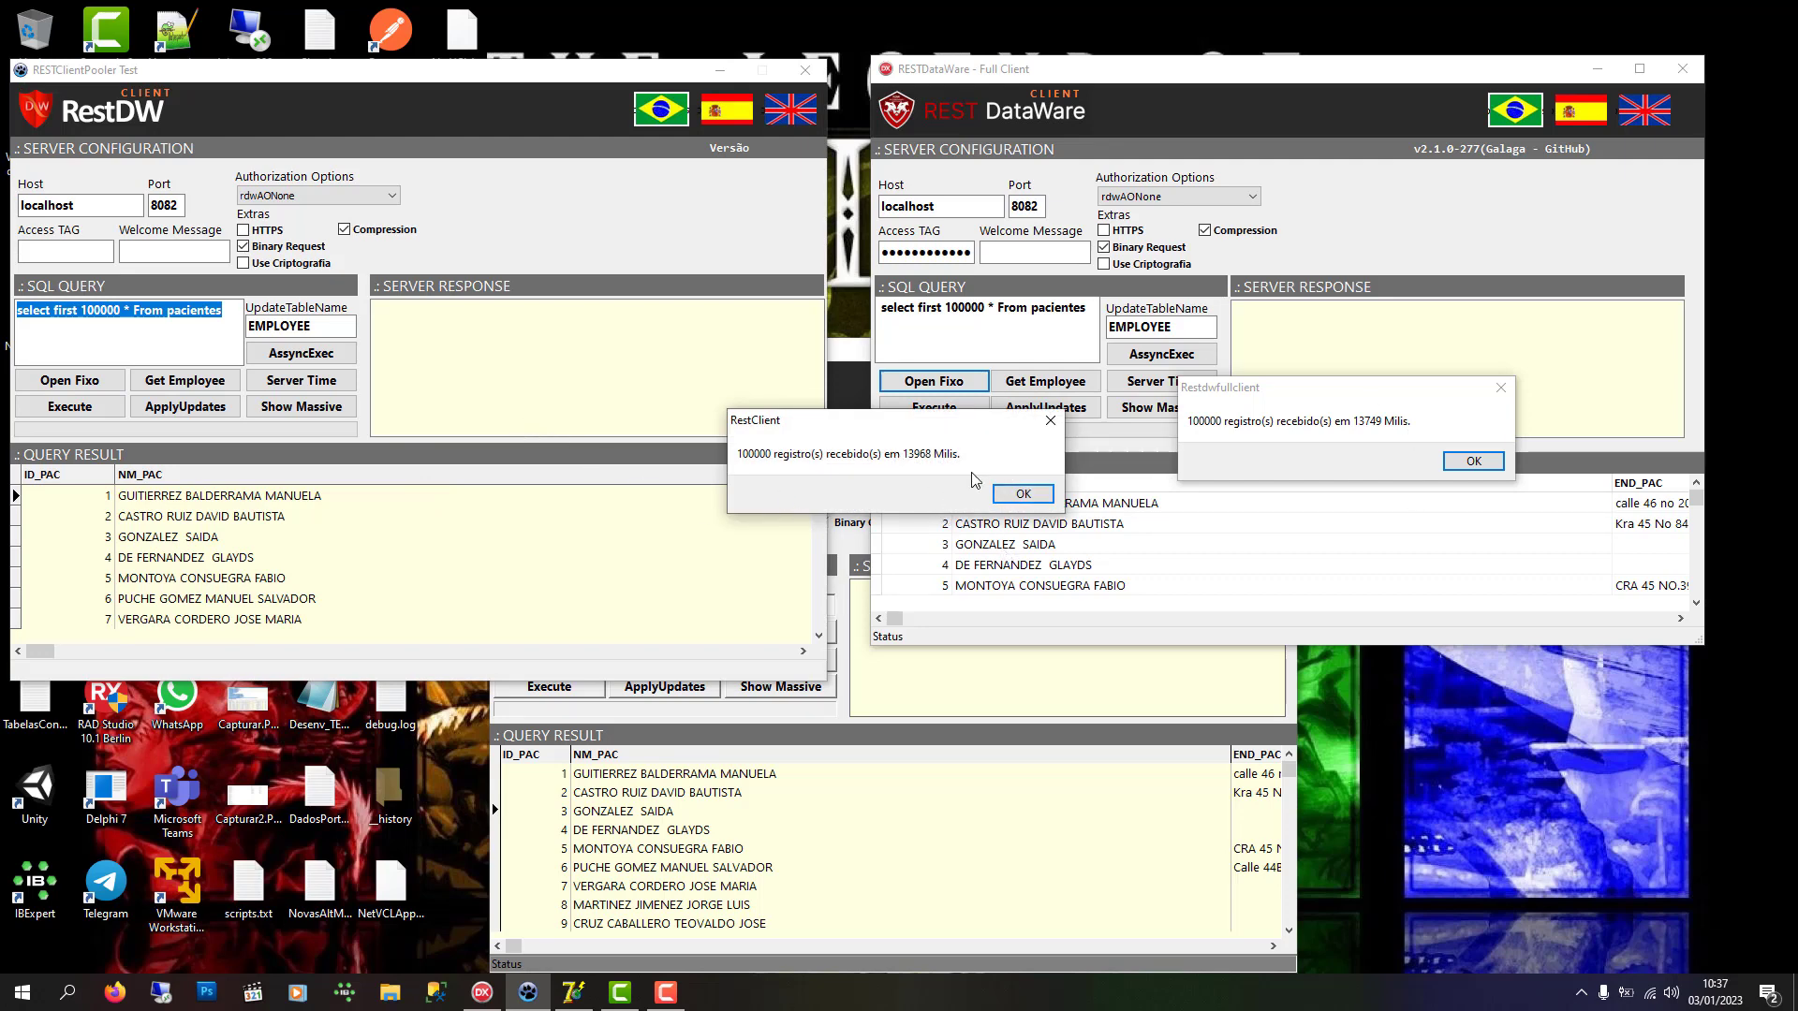
drag(902, 419, 373, 332)
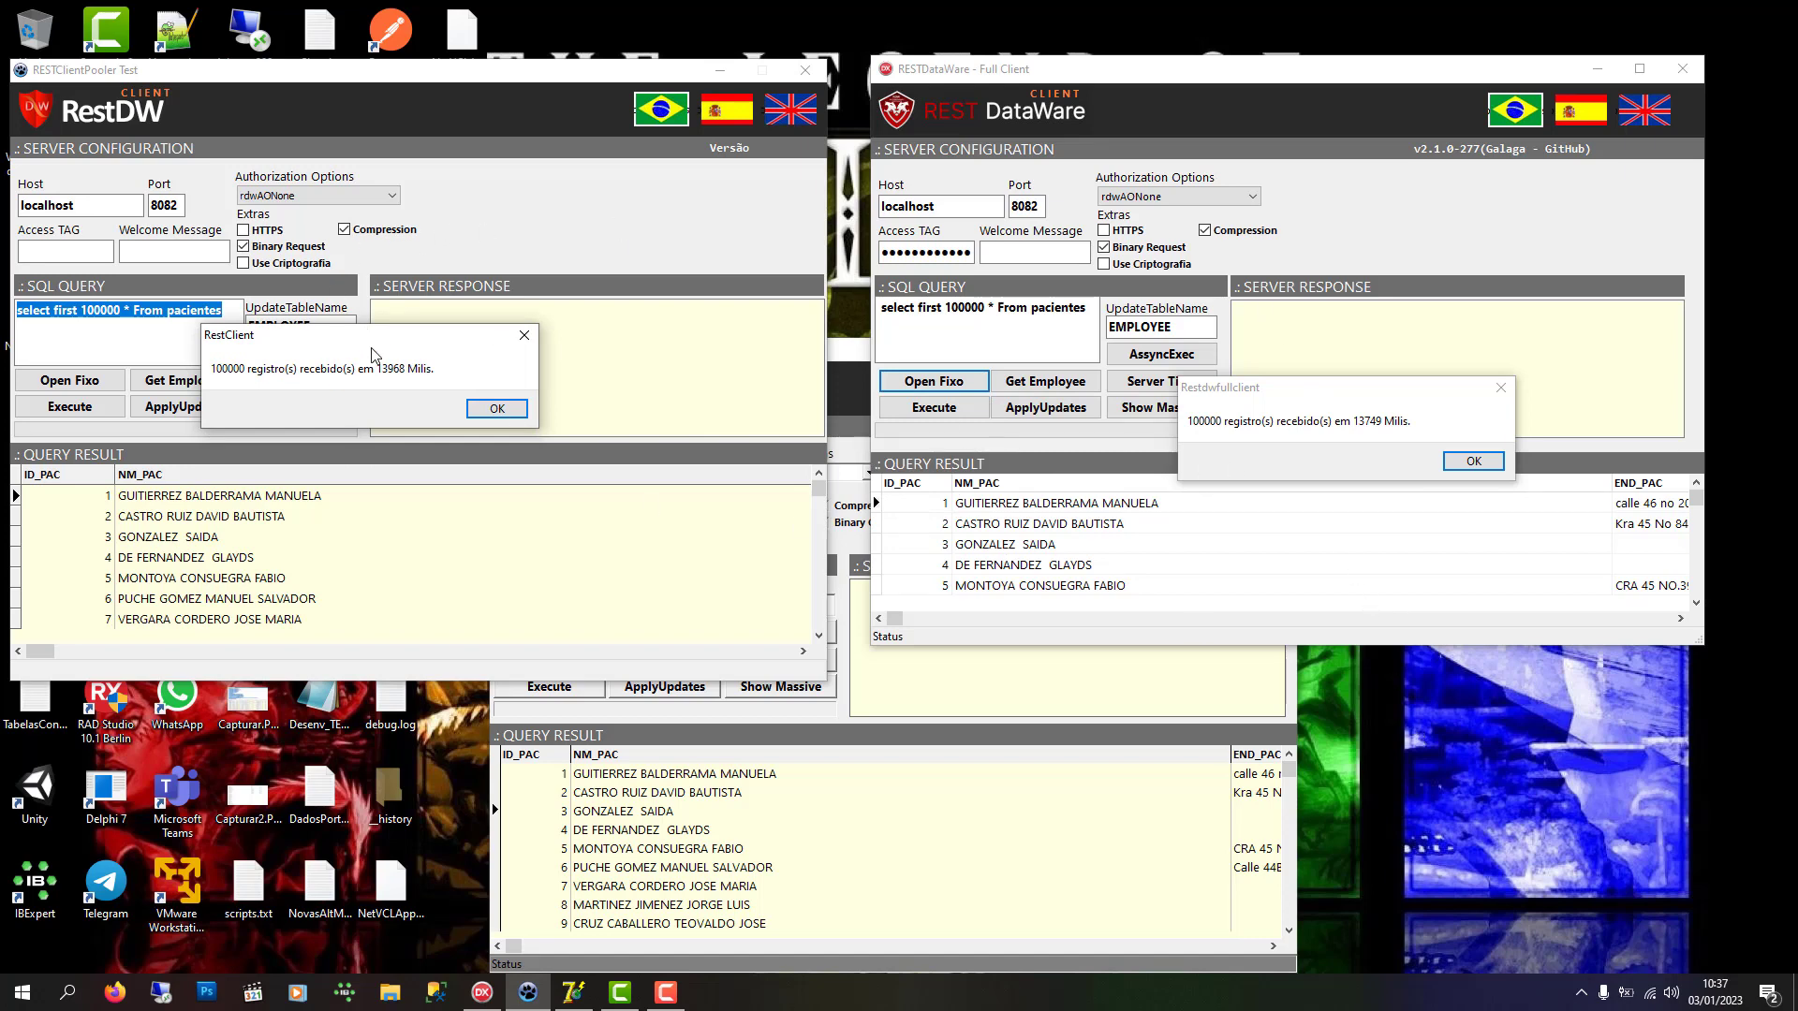
drag(372, 348, 453, 388)
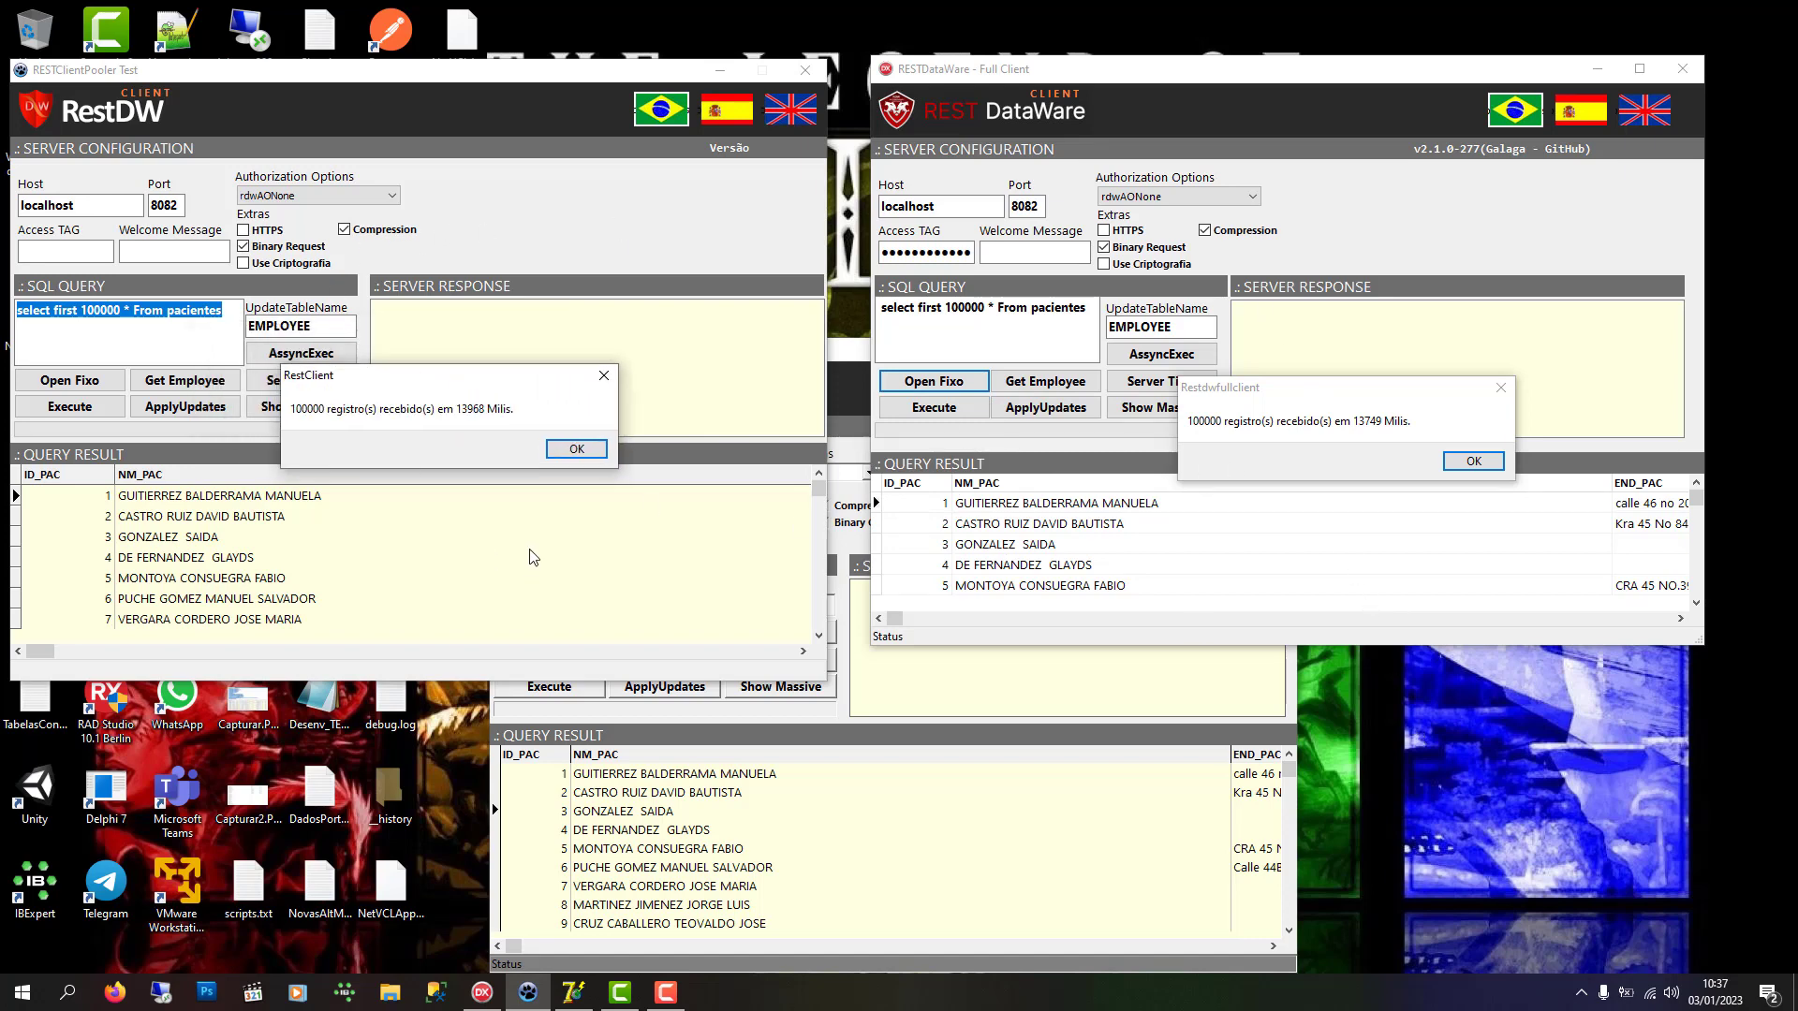
Run Open Fixo for the first 30000 pacientes records in the third client and dismiss its timing message.
click(791, 811)
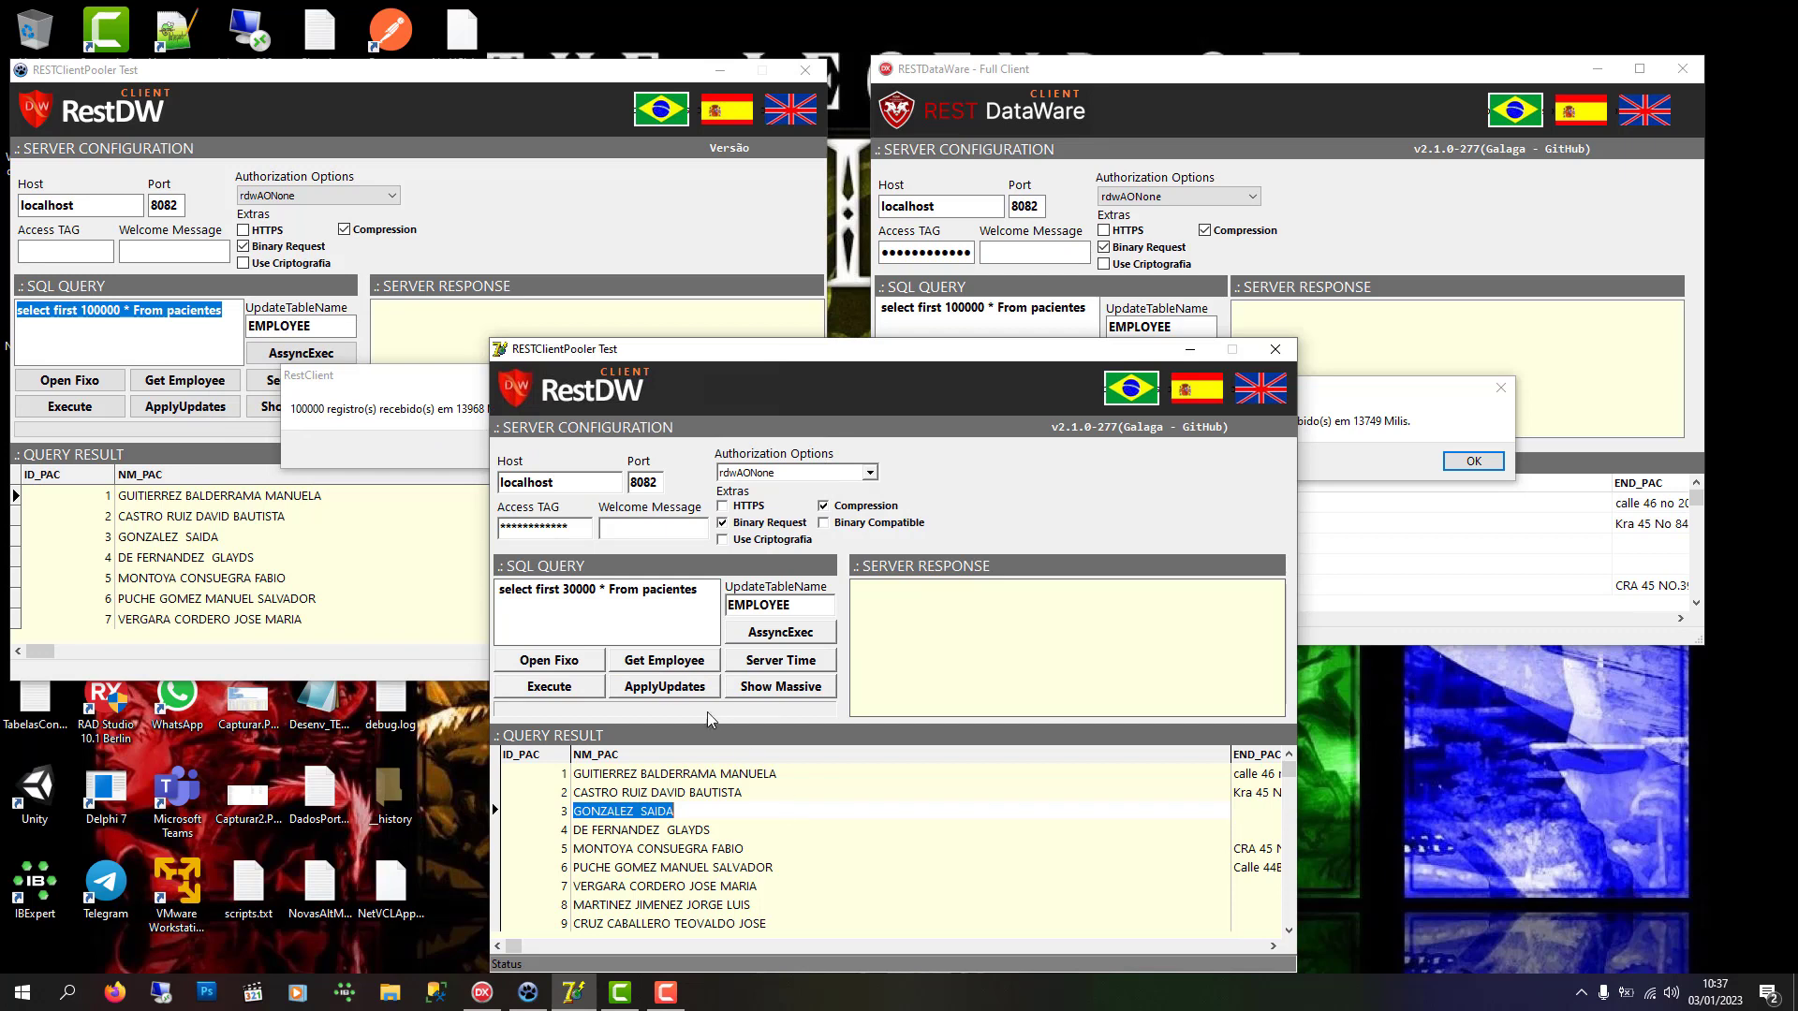
click(570, 661)
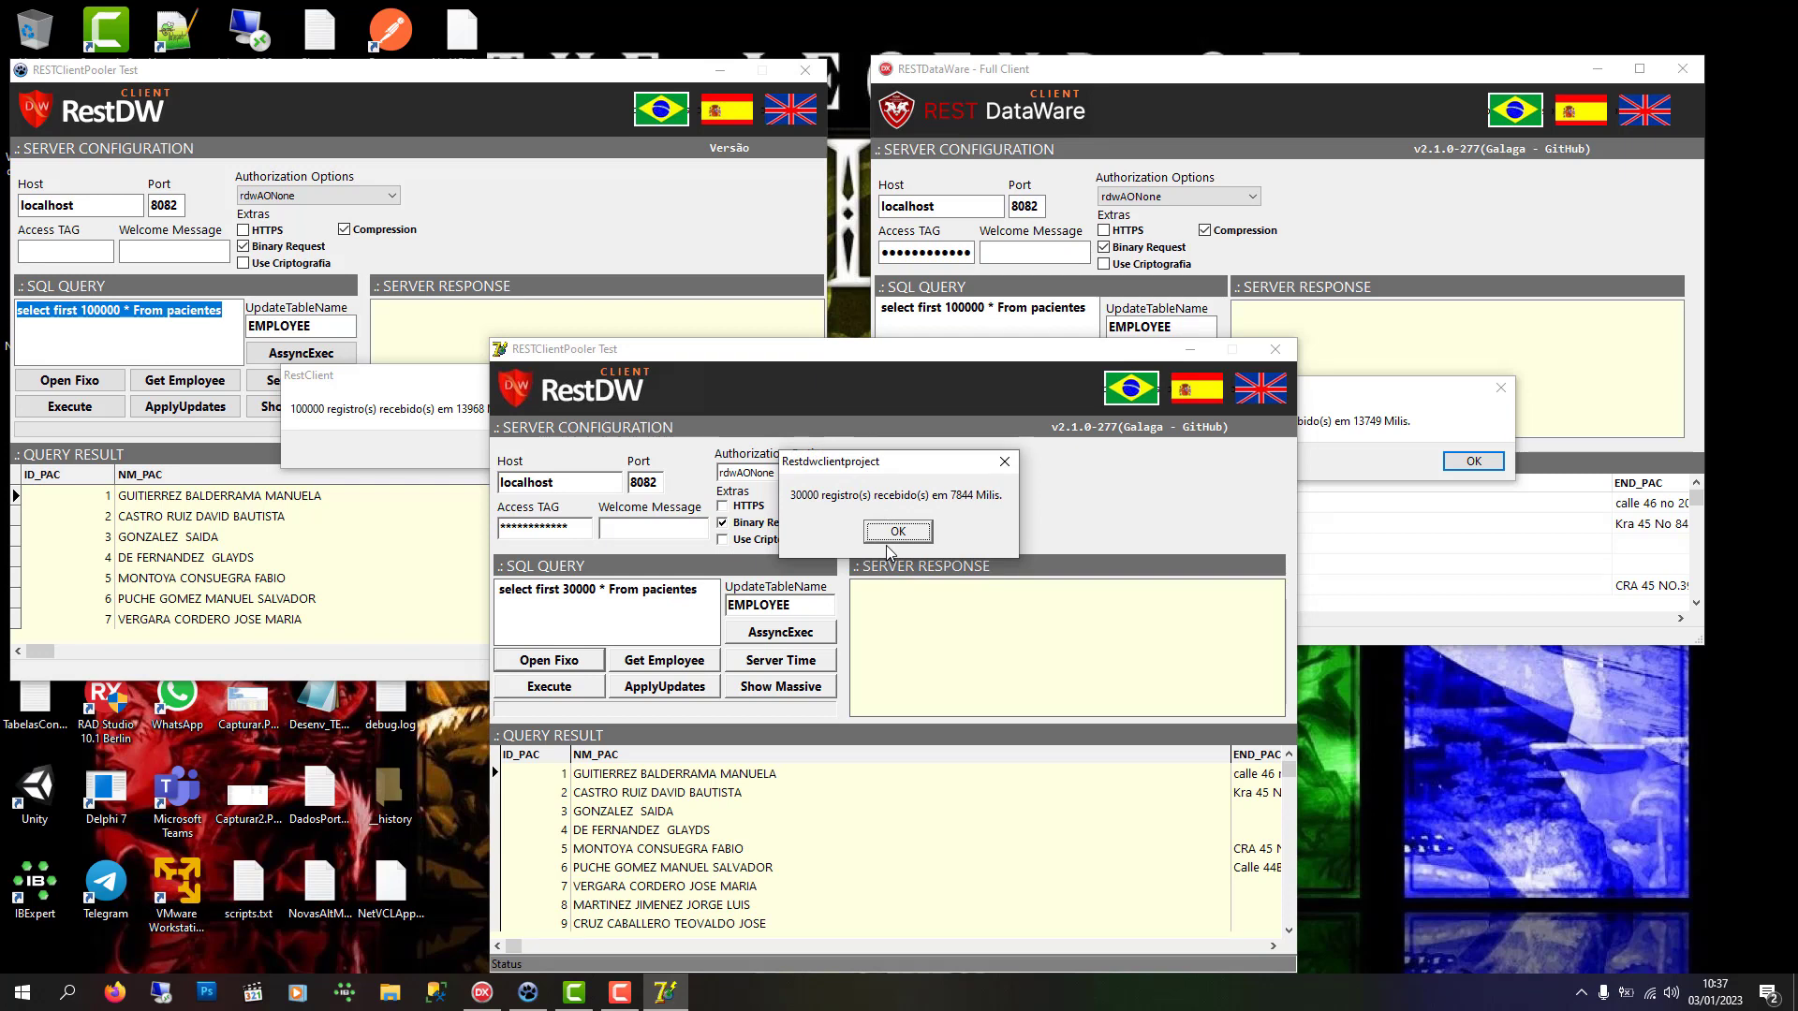
click(897, 531)
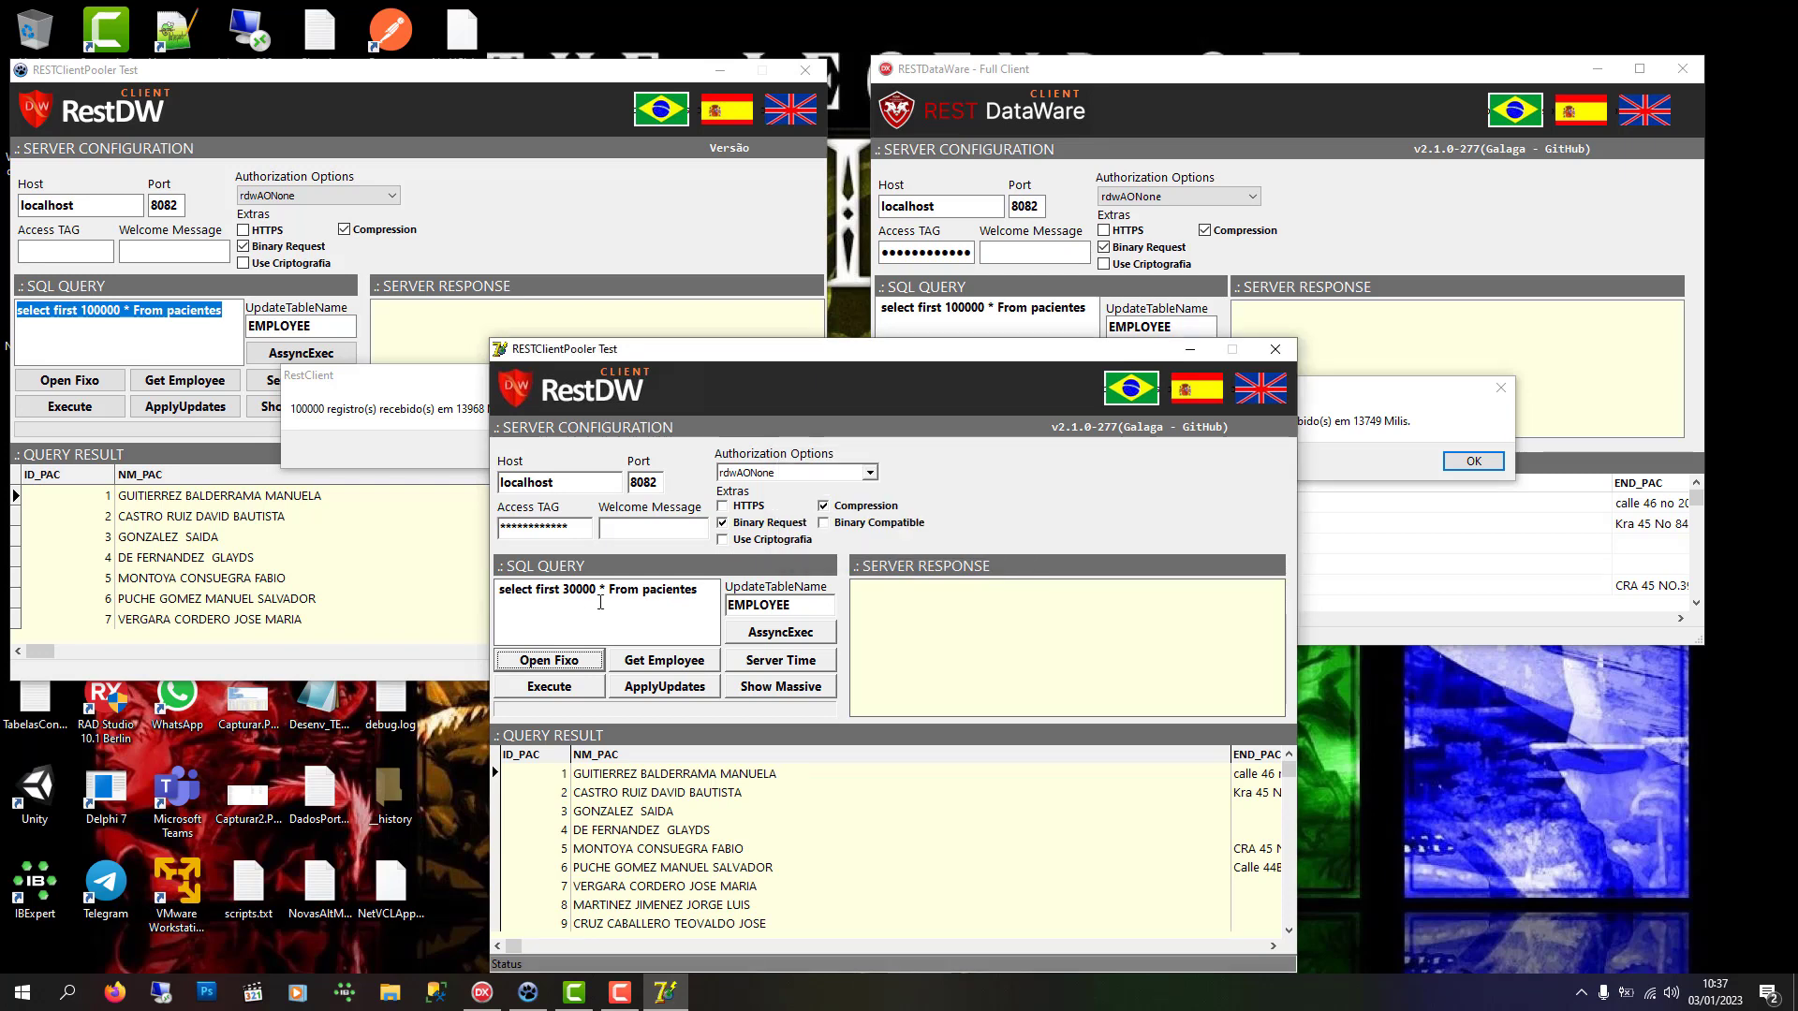
Change the third client's query to request the first 10000 records, run it and dismiss the timing message.
click(570, 592)
key(BackSpace)
text(1)
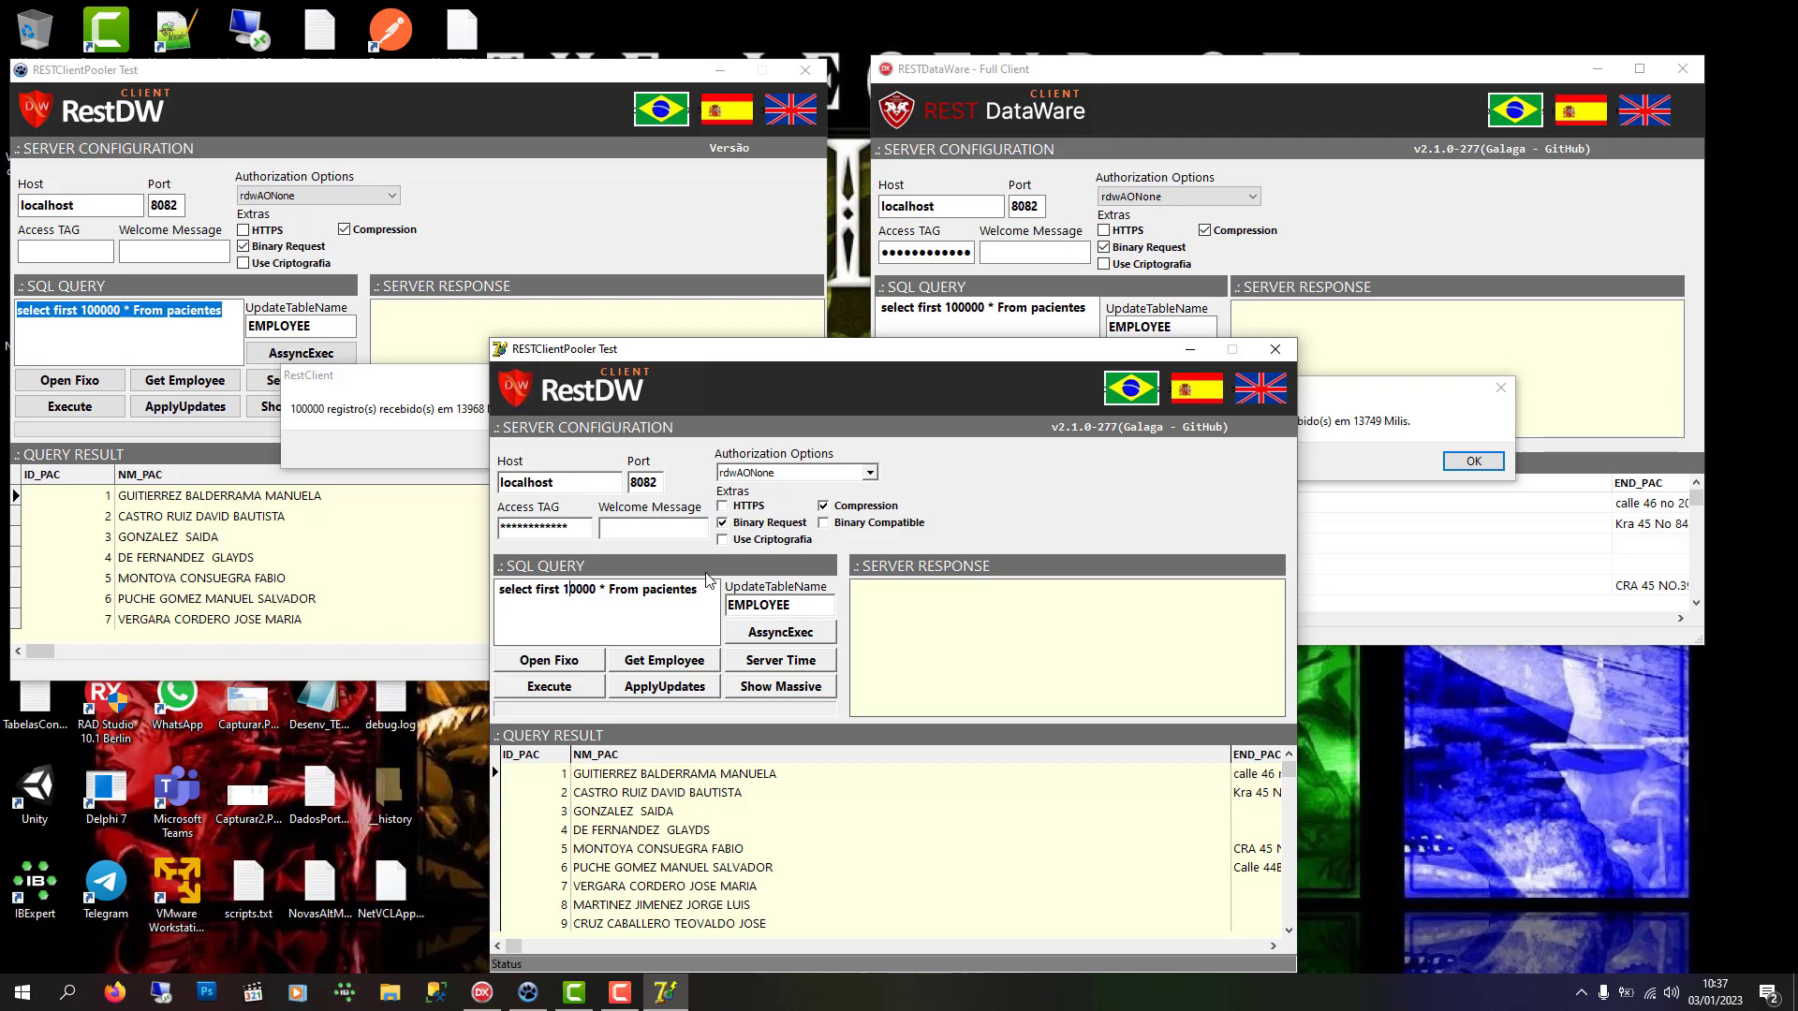
click(574, 668)
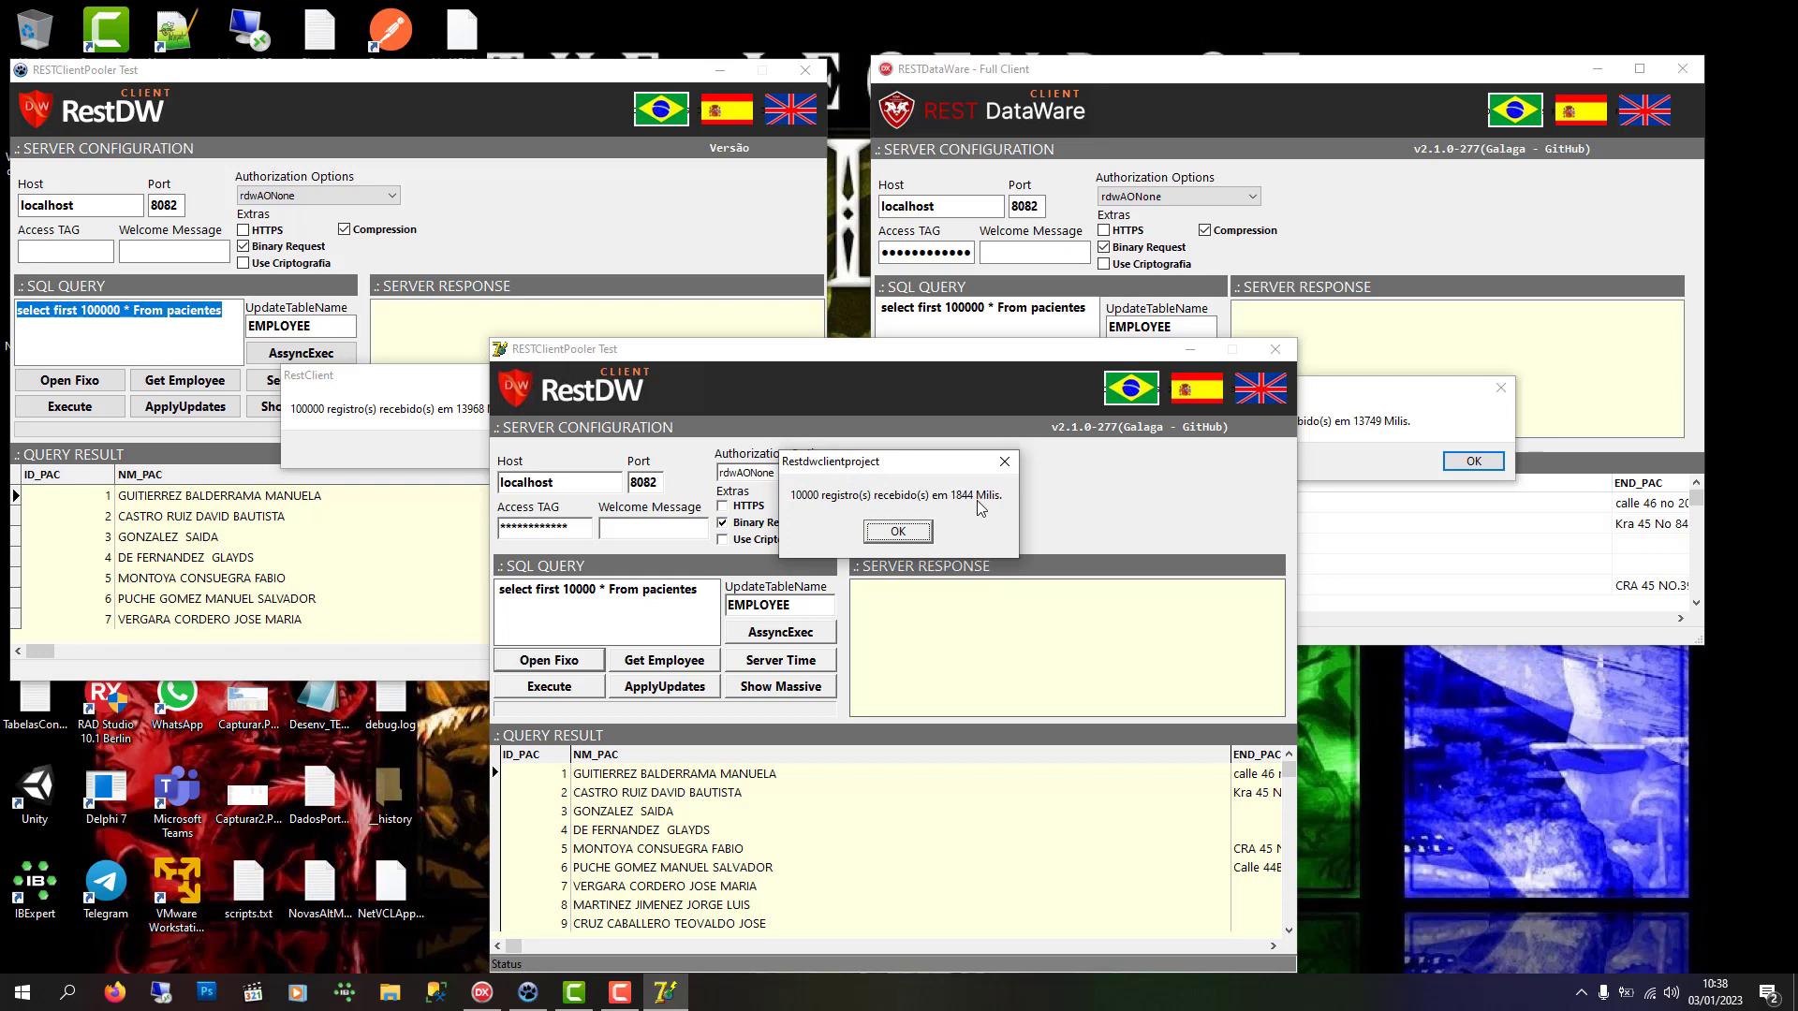
click(921, 532)
Raise the third client's query to the first 100000 records, run it, and reposition and dismiss the timing message.
click(571, 589)
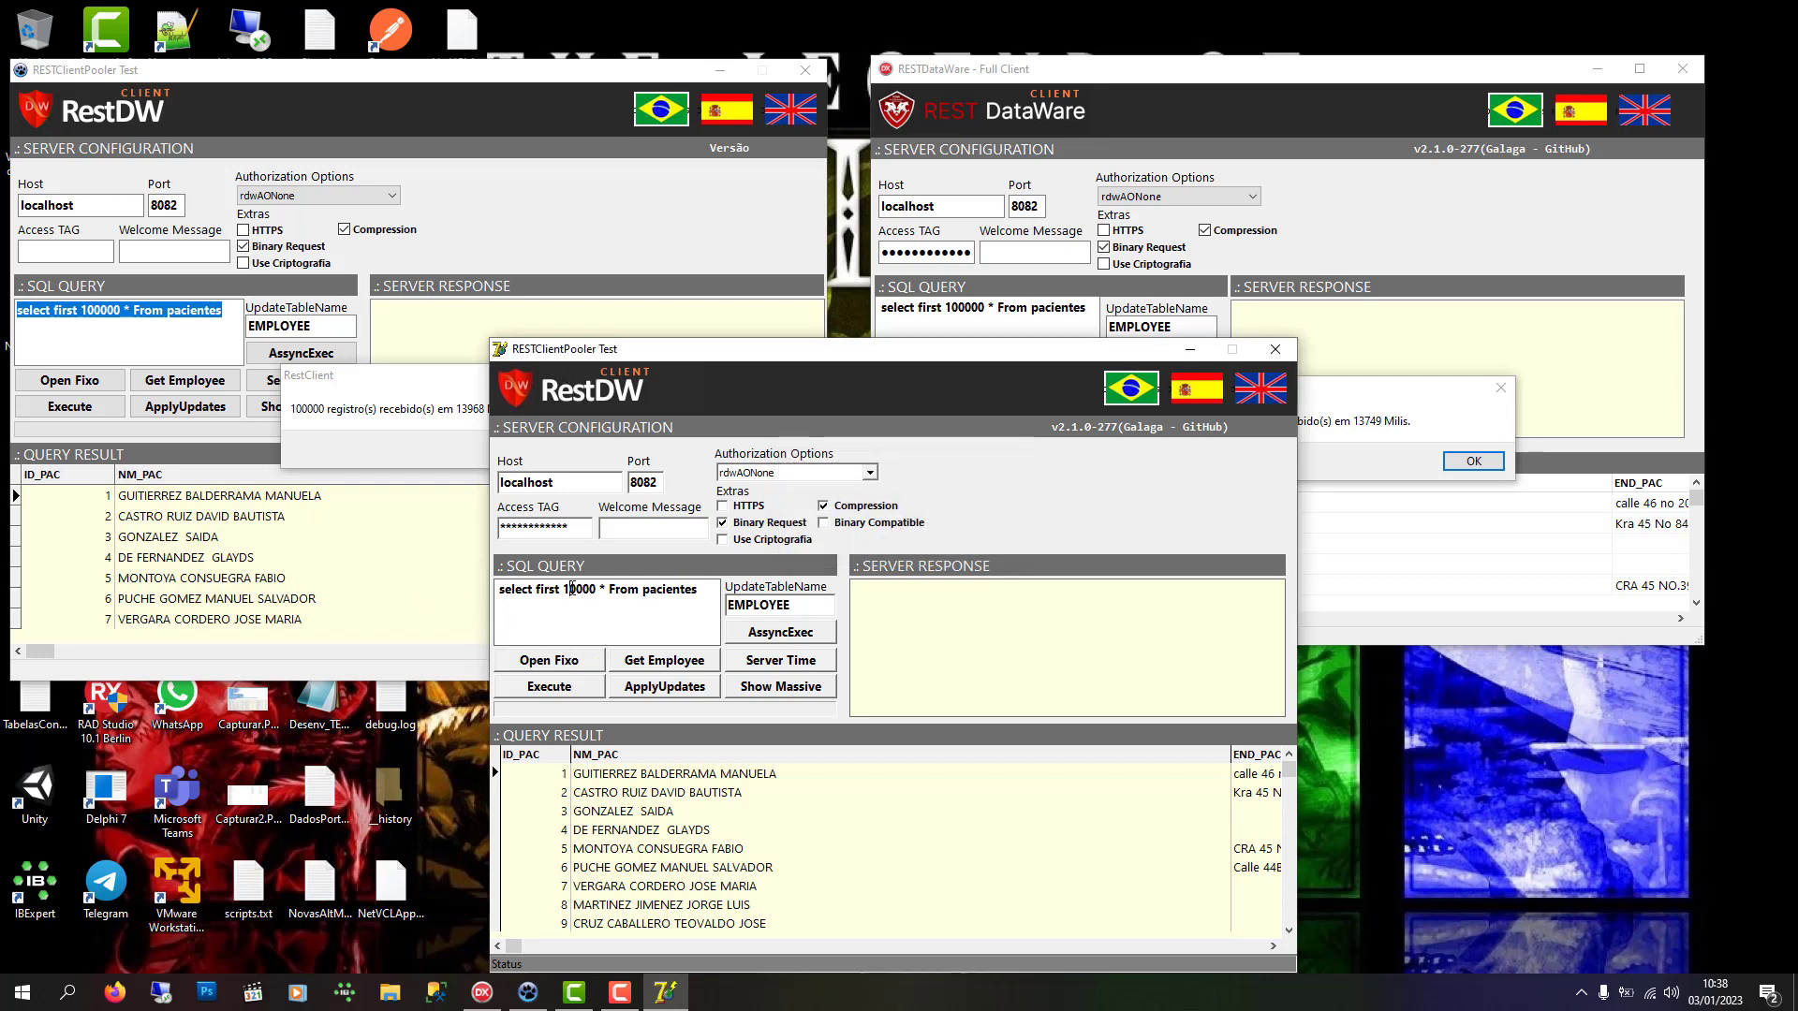
text(0)
click(548, 660)
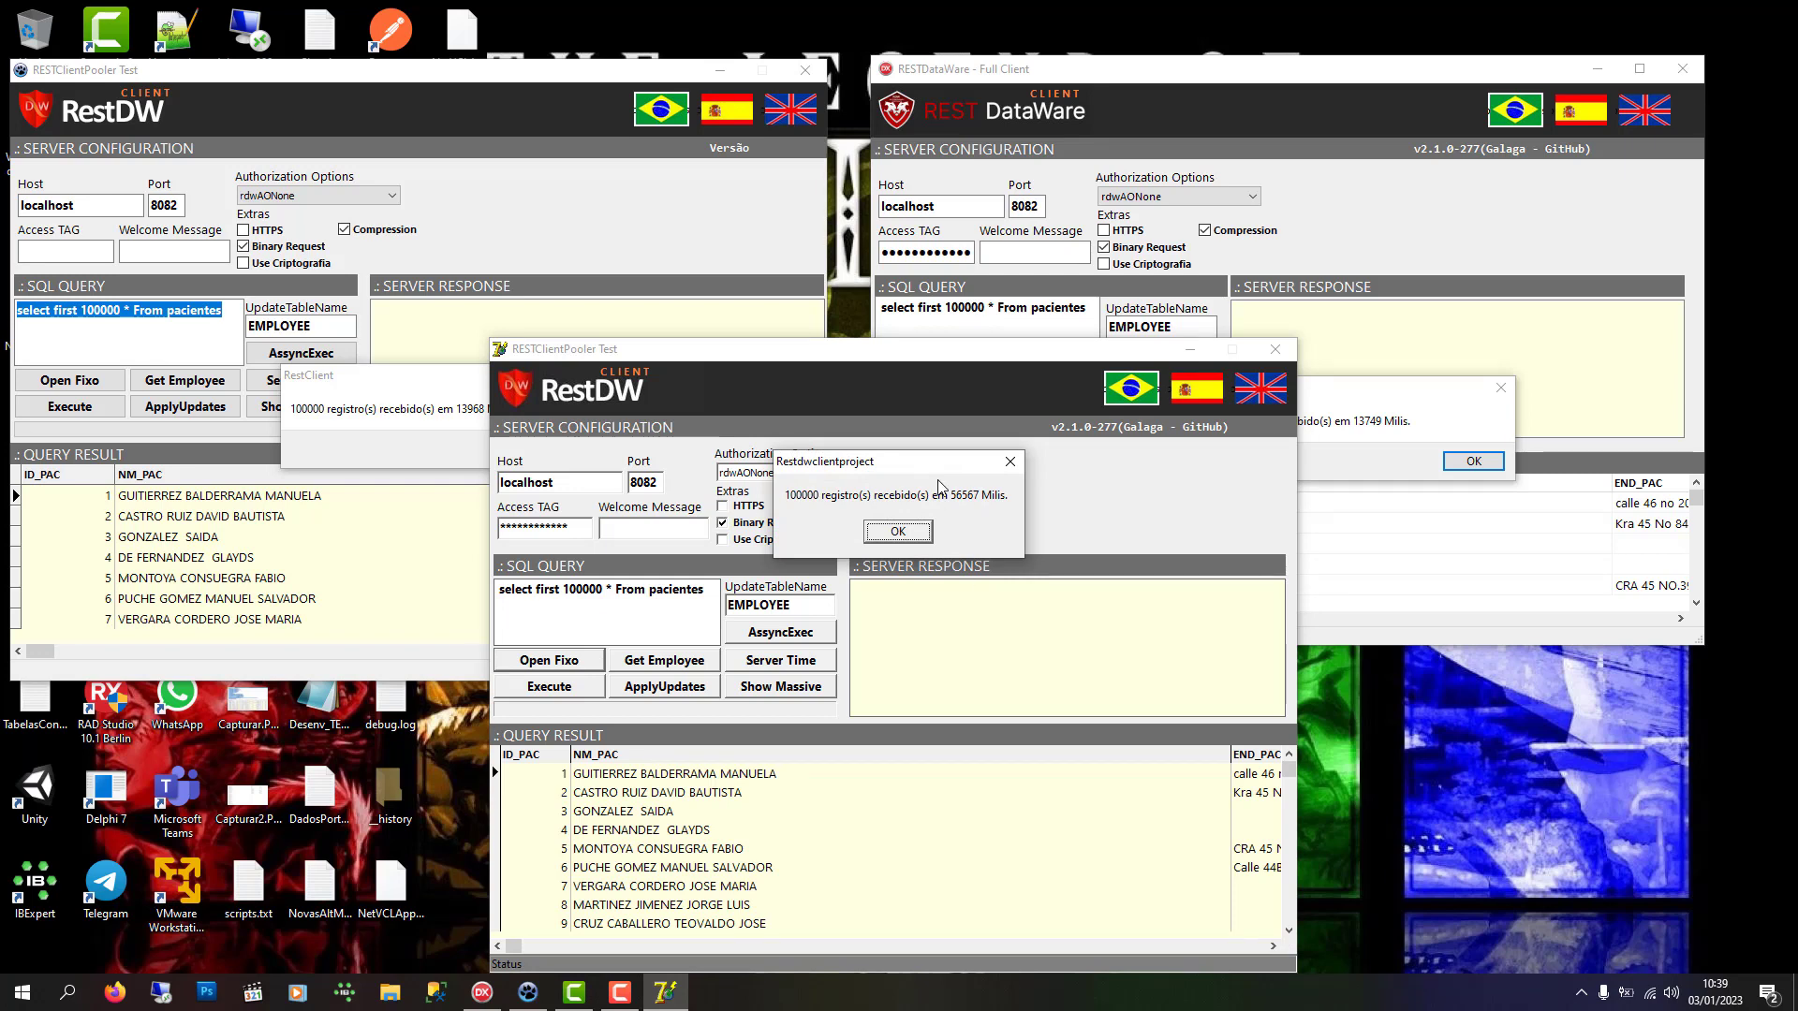
drag(910, 466, 925, 599)
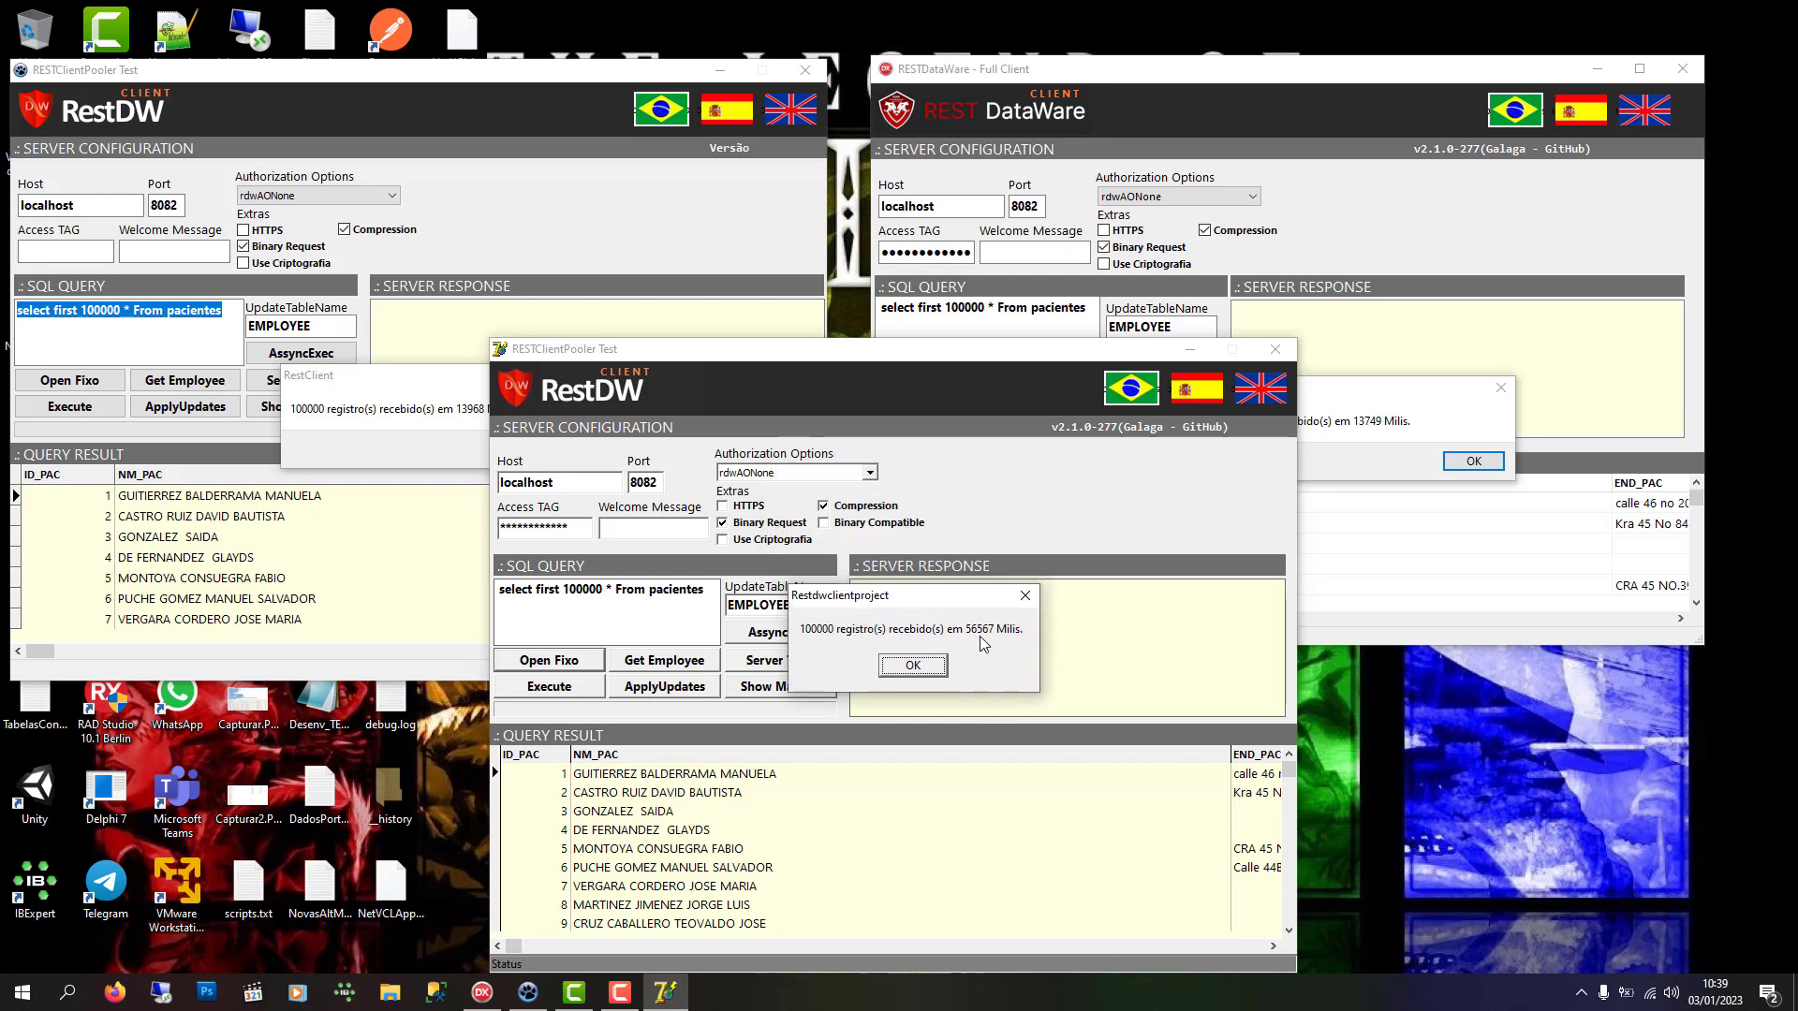
click(913, 667)
Check the columns of the fourth record in the third client's query result, jumping to the row's end and back to its start.
click(883, 836)
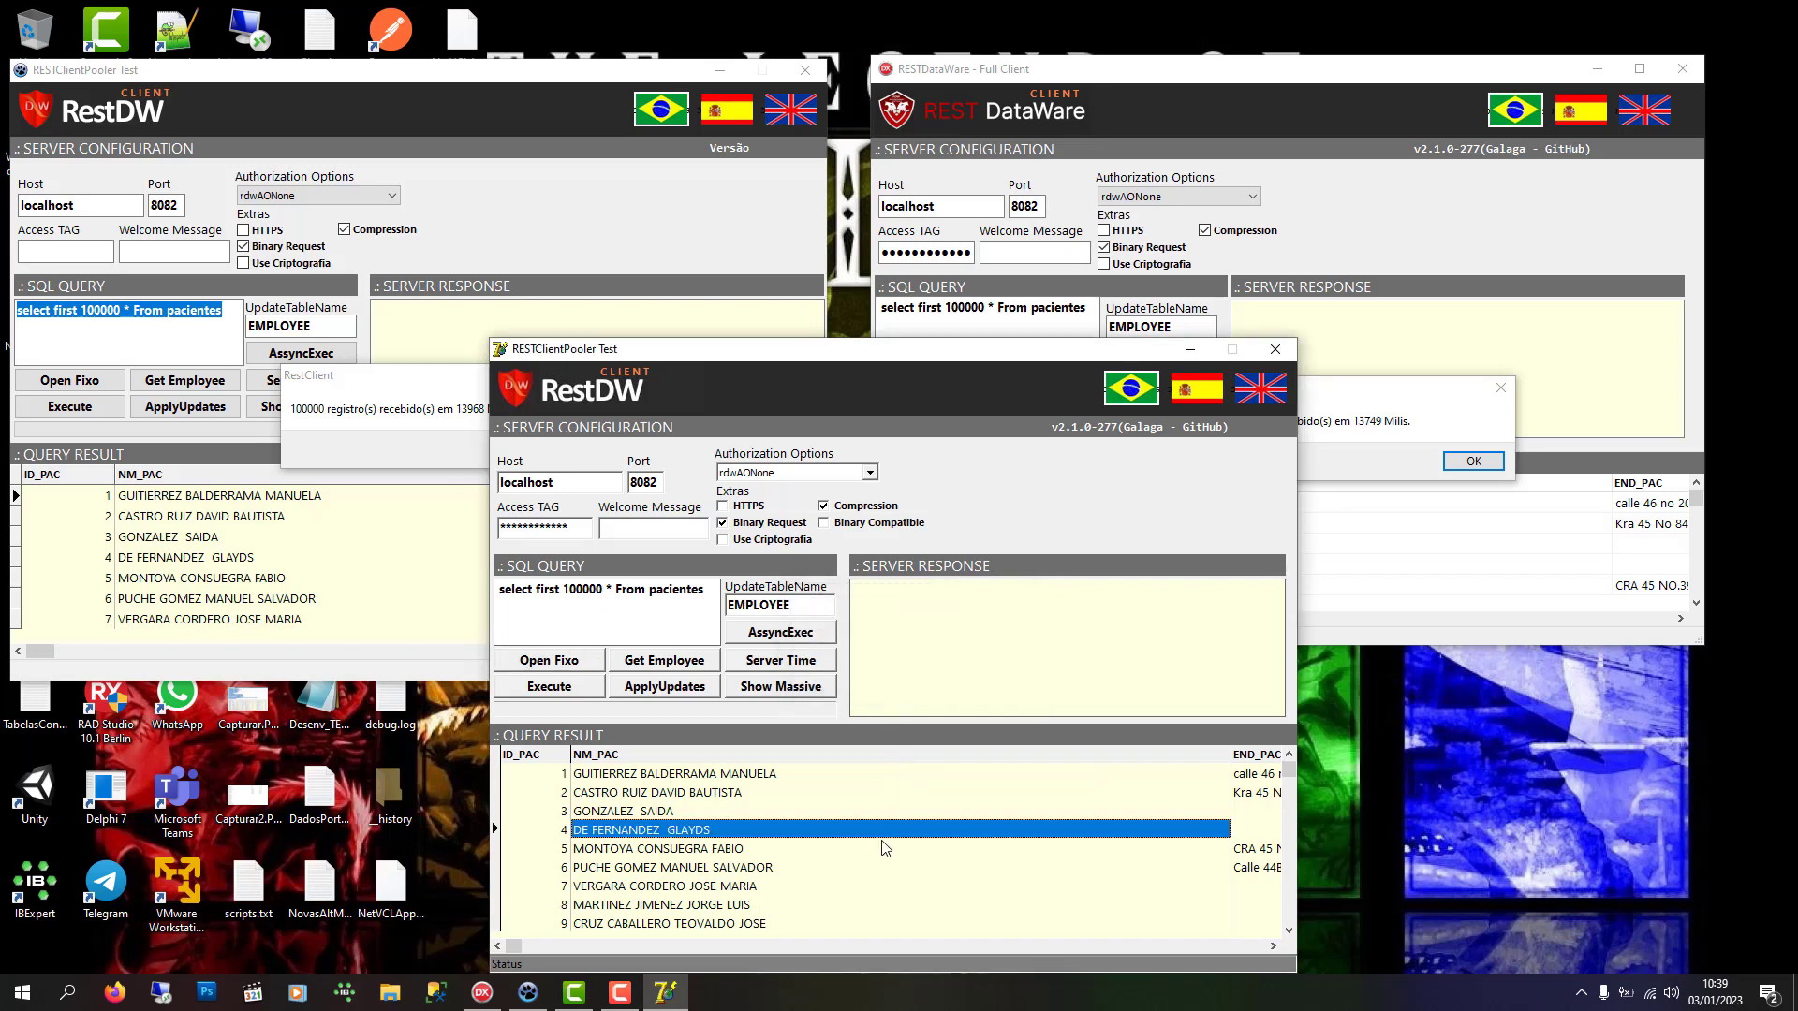
key(End)
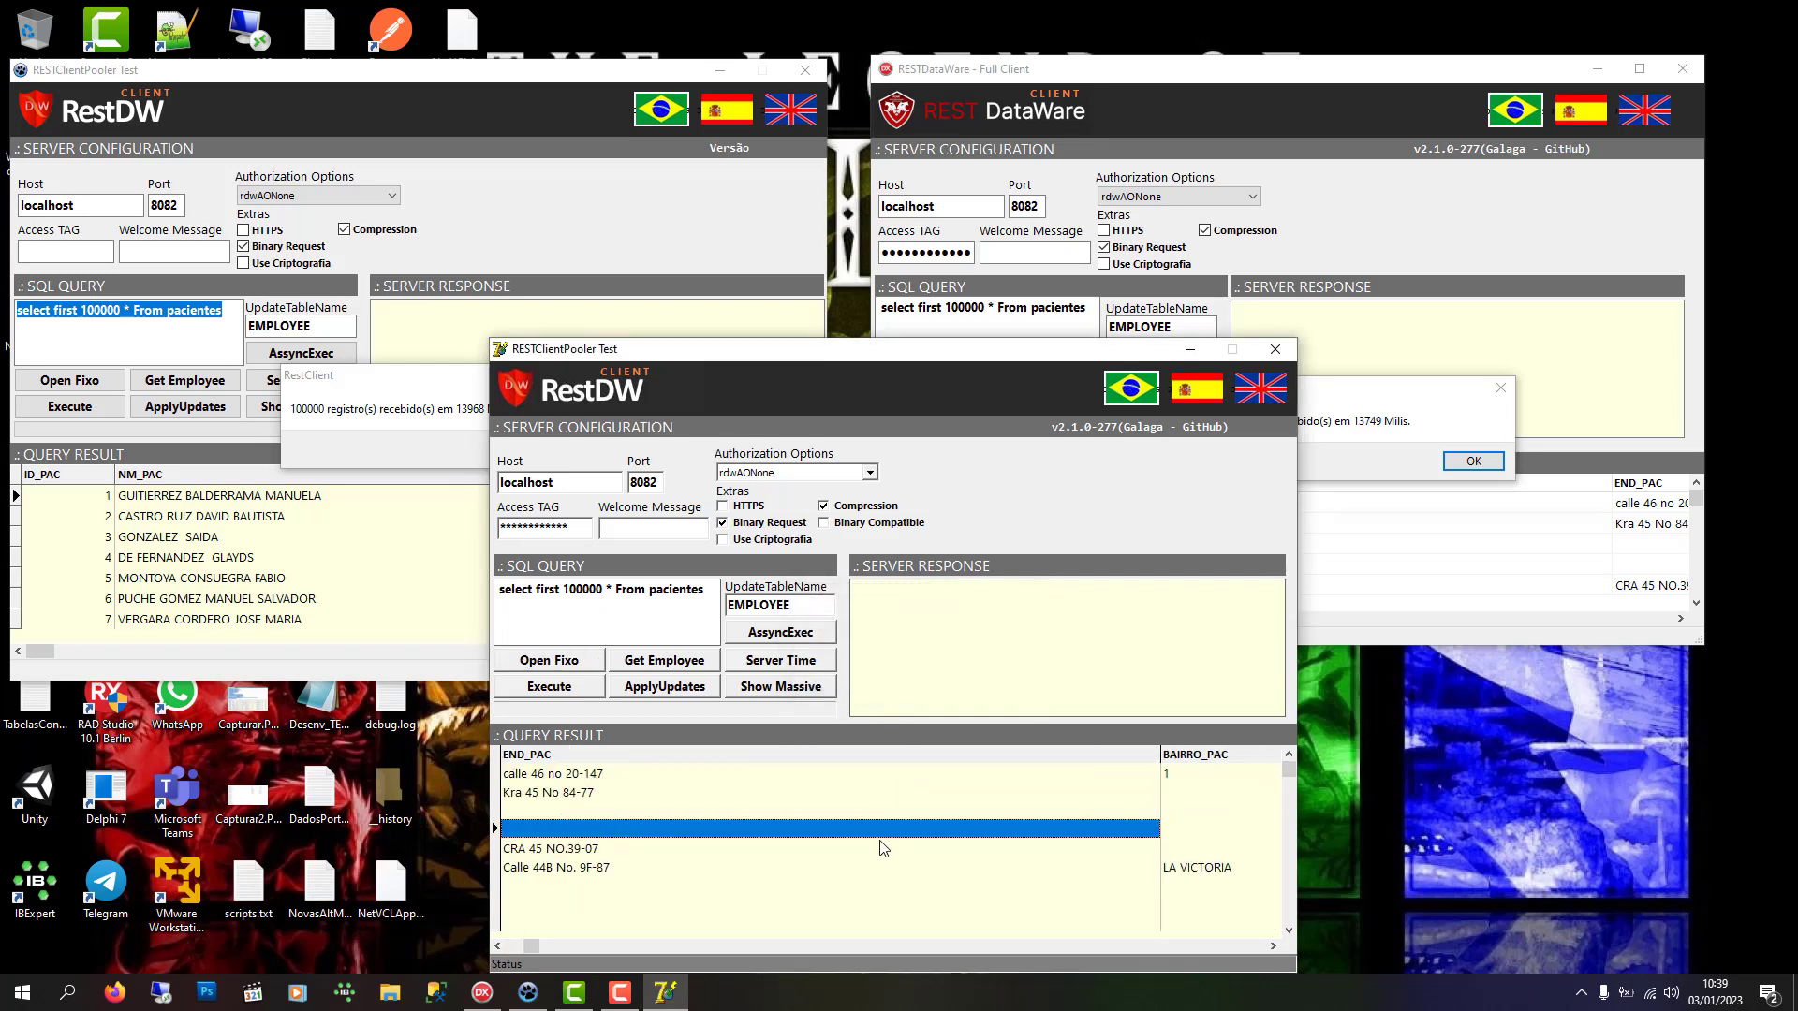
key(Home)
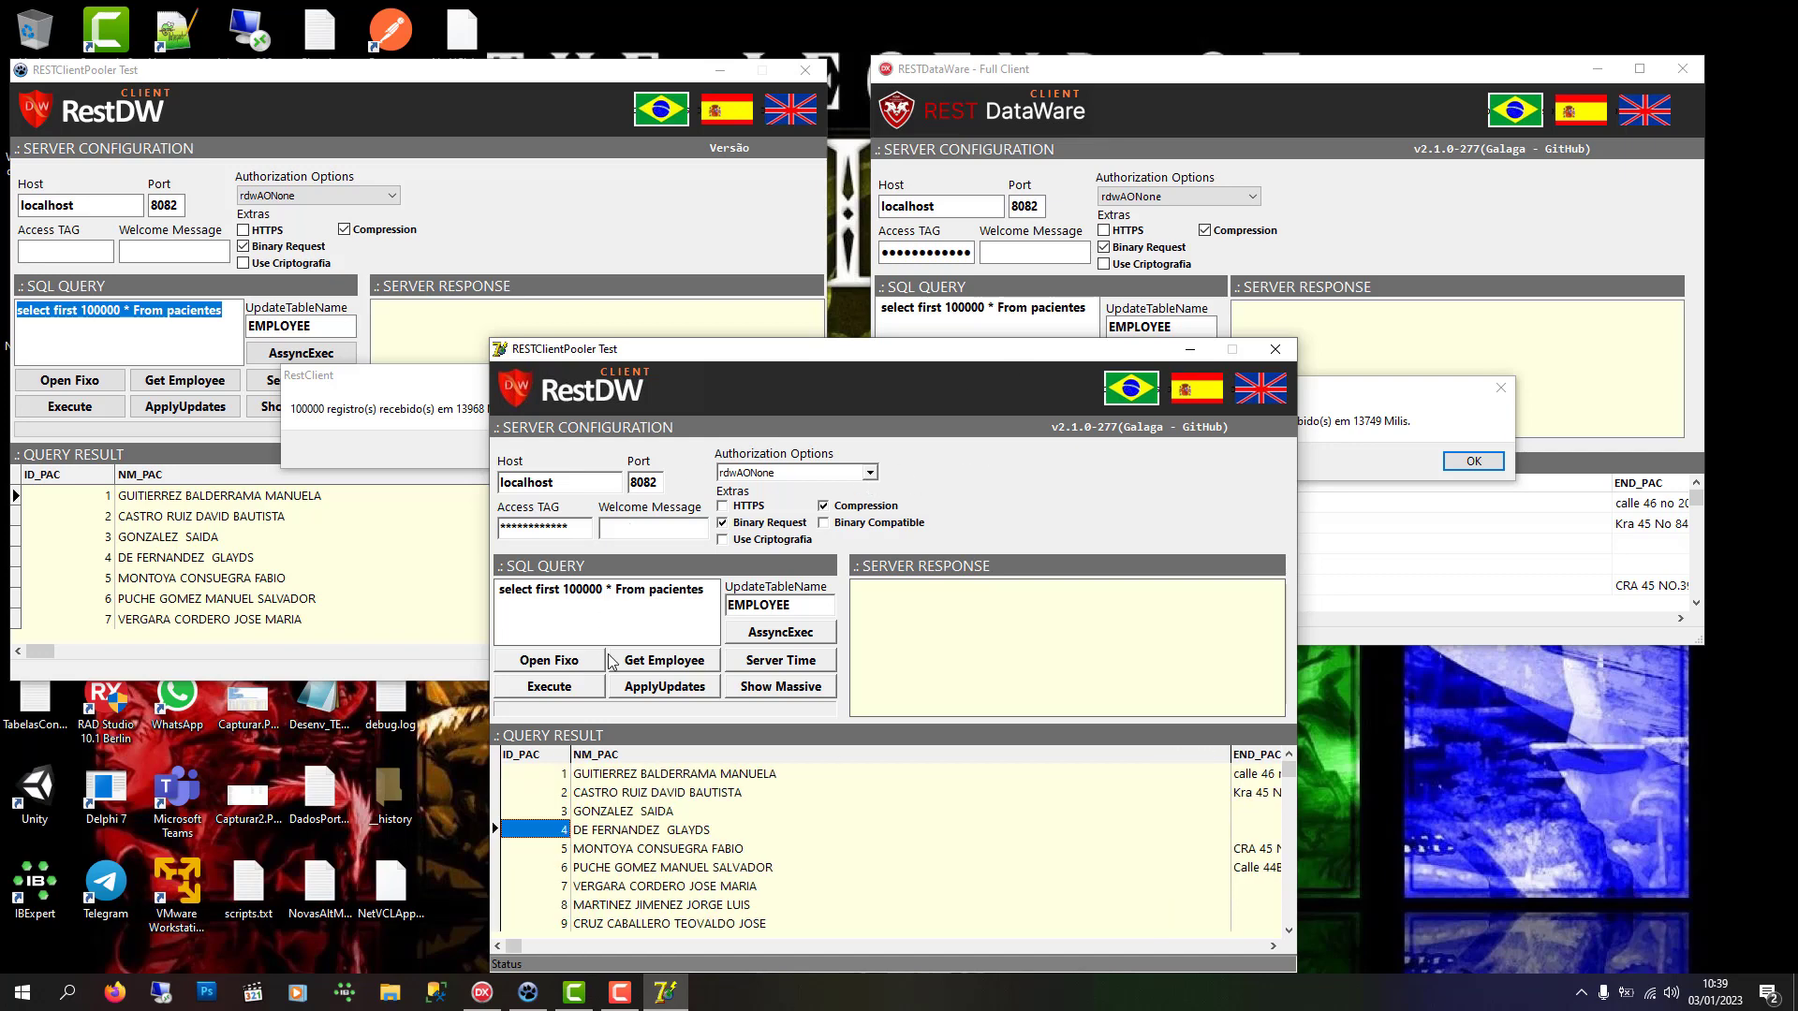
Close the third client and dismiss the timing messages left open in the other two clients.
click(1275, 350)
click(1473, 461)
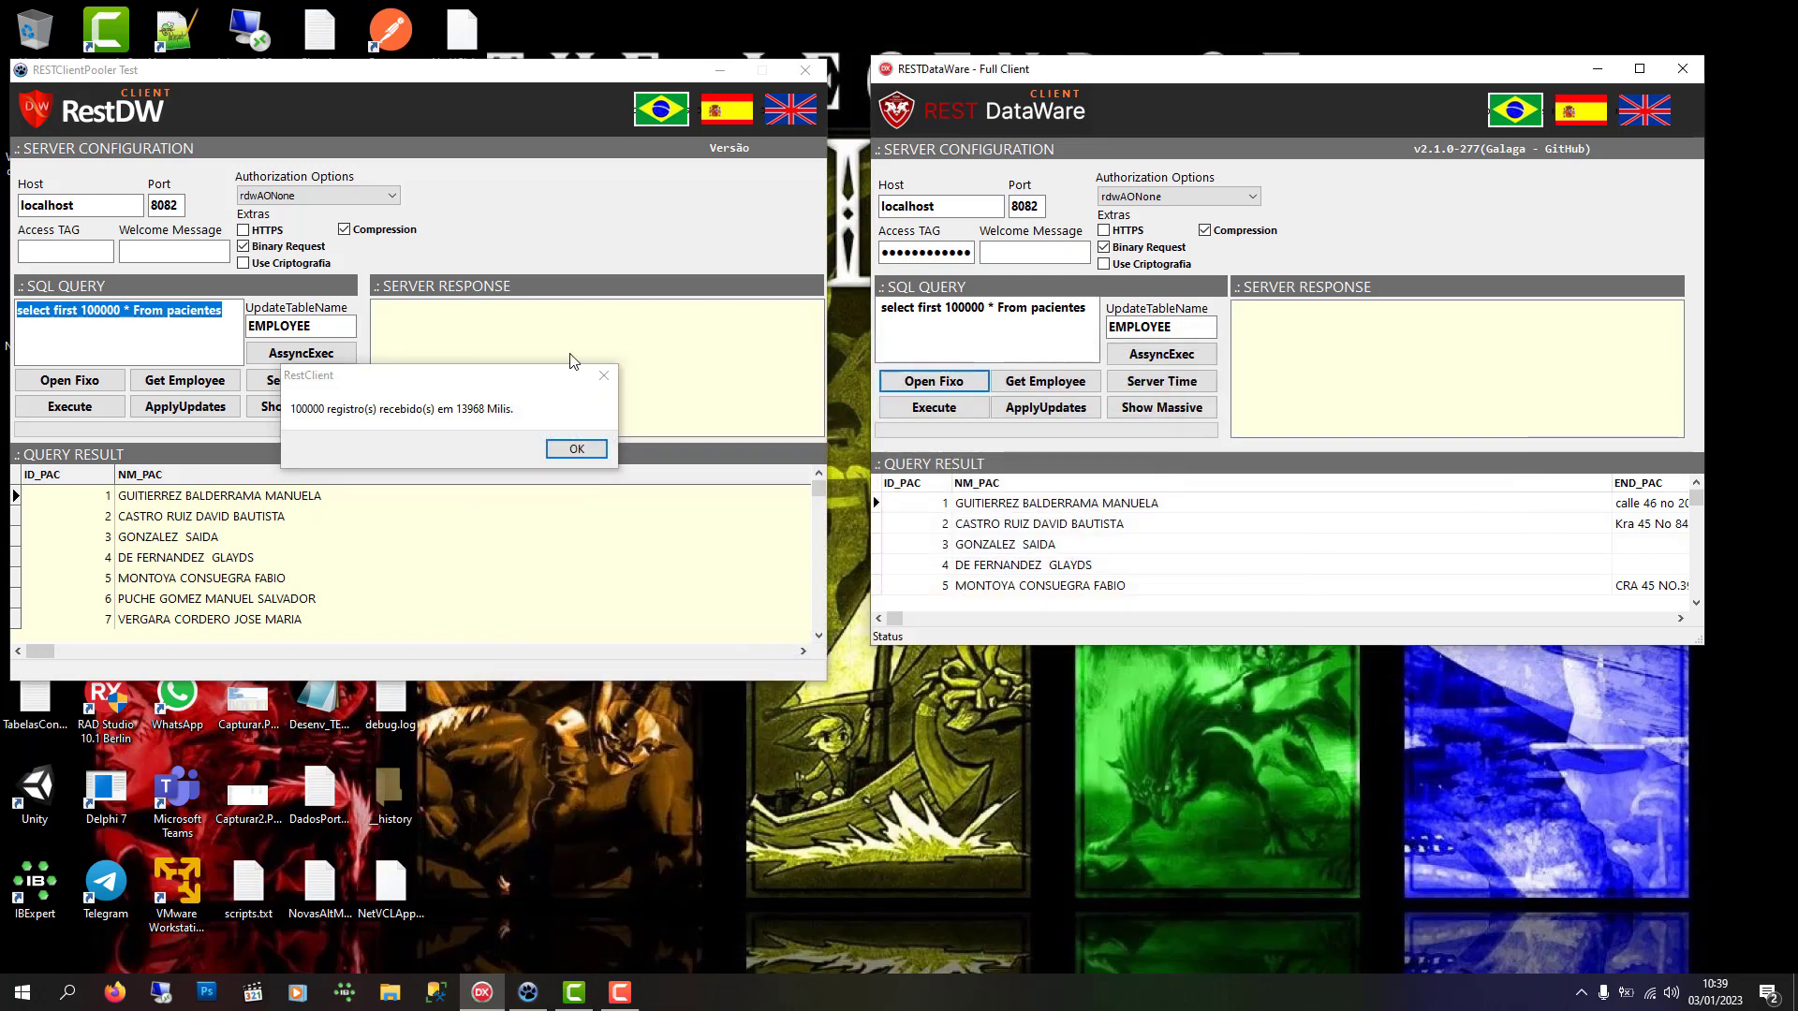
click(576, 448)
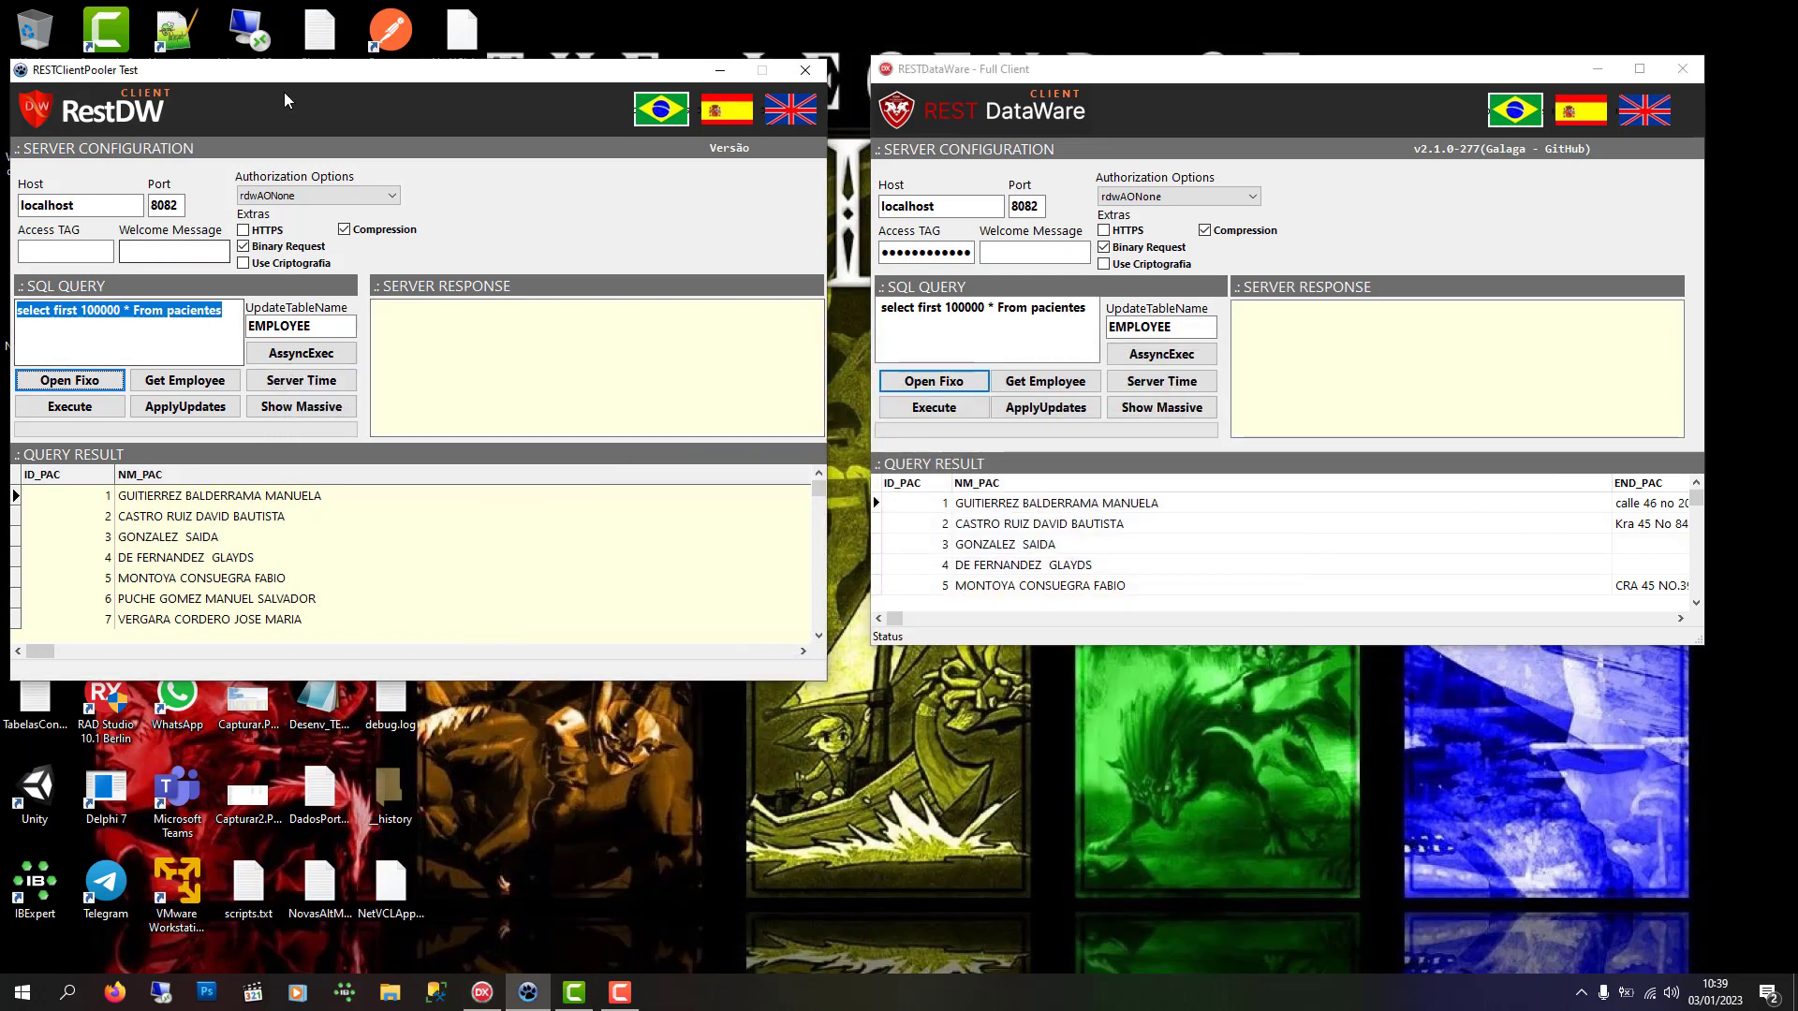
Reposition the RESTClientPooler Test window slightly and rerun its 100000-record pacientes query with Open Fixo.
mouse_move(332, 71)
mouse_down()
mouse_move(485, 99)
mouse_move(404, 140)
mouse_move(402, 84)
mouse_move(351, 33)
mouse_move(372, 75)
mouse_move(362, 60)
mouse_up()
click(148, 306)
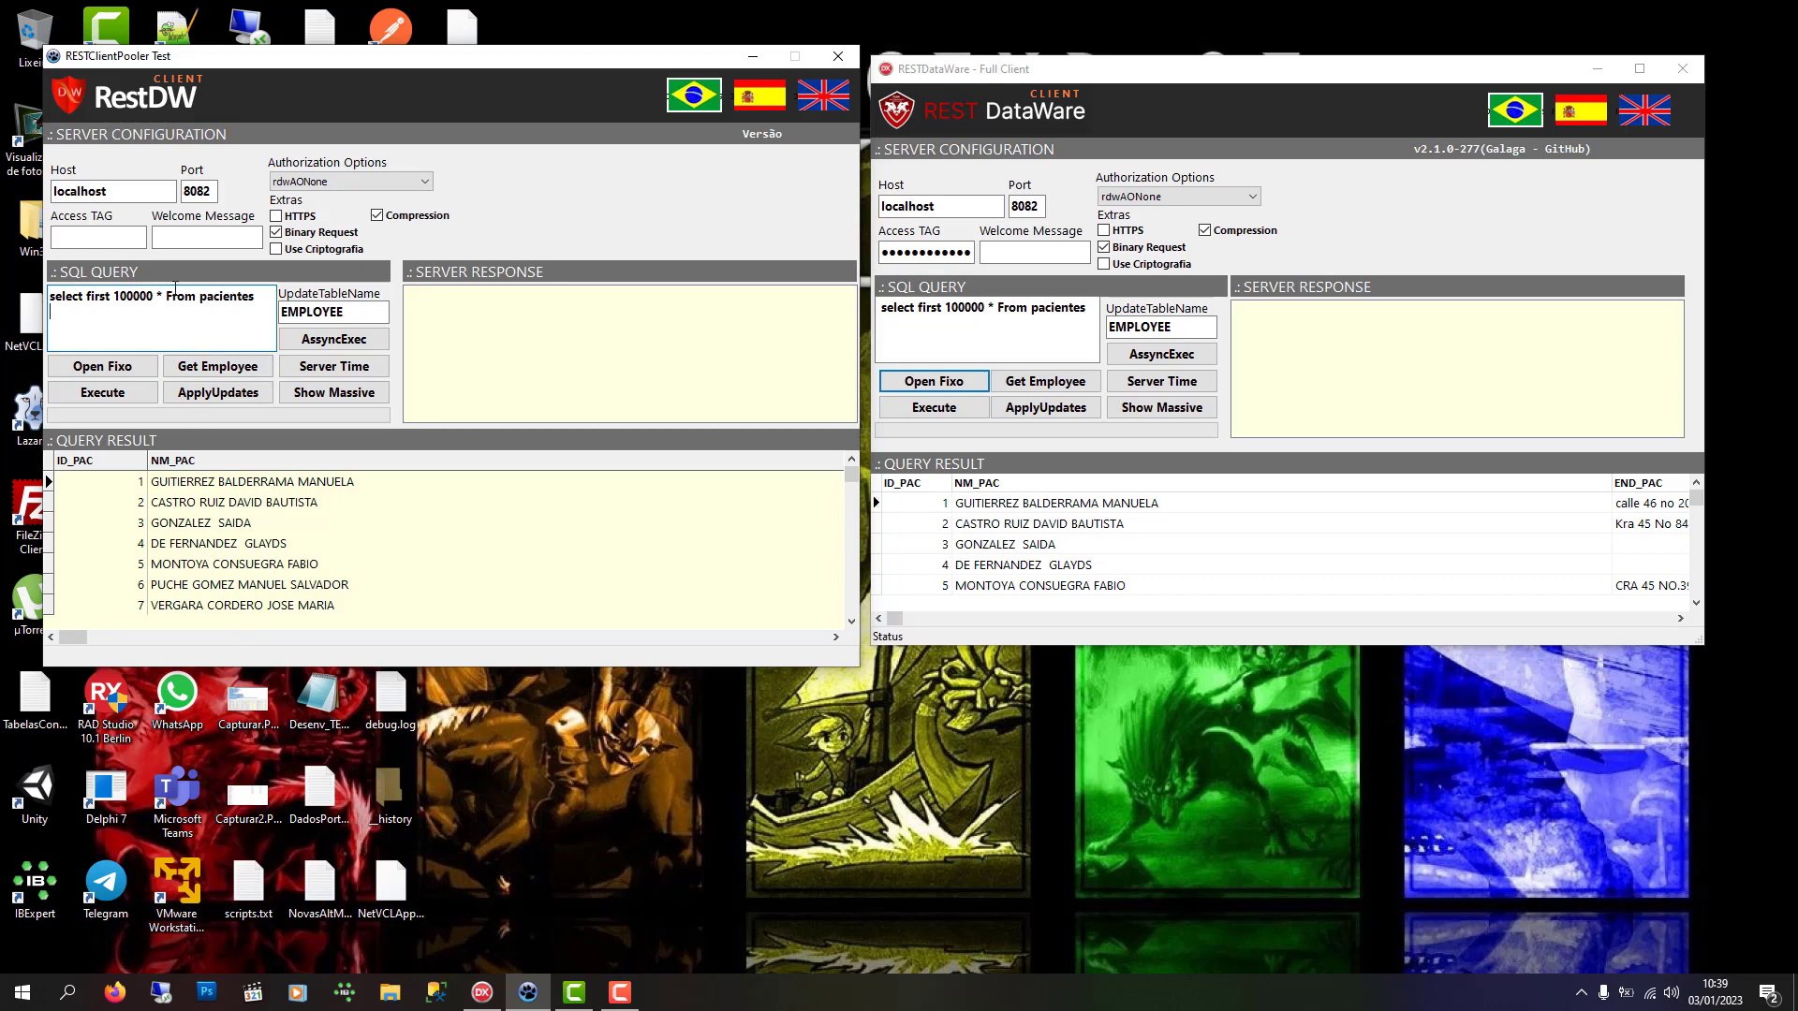
click(140, 367)
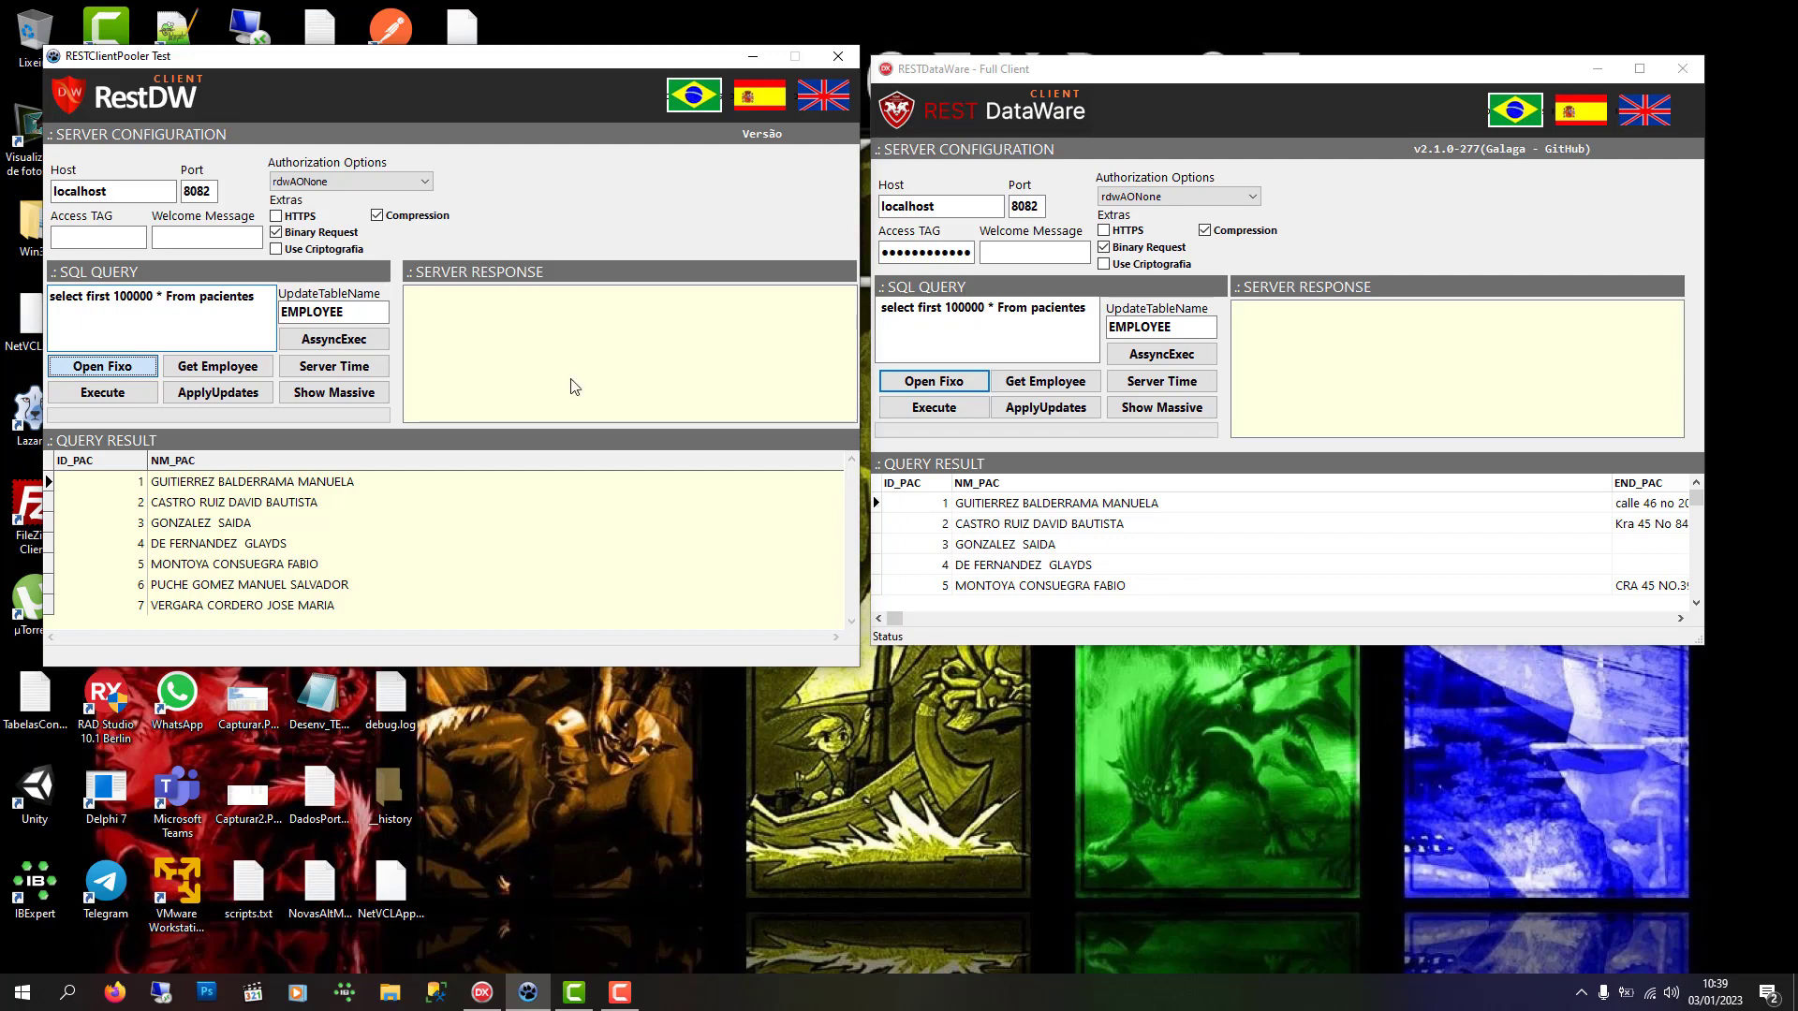
Close the RESTDataWare Full Client, dismiss the remaining timing message and close the RESTClientPooler Test window.
click(1683, 69)
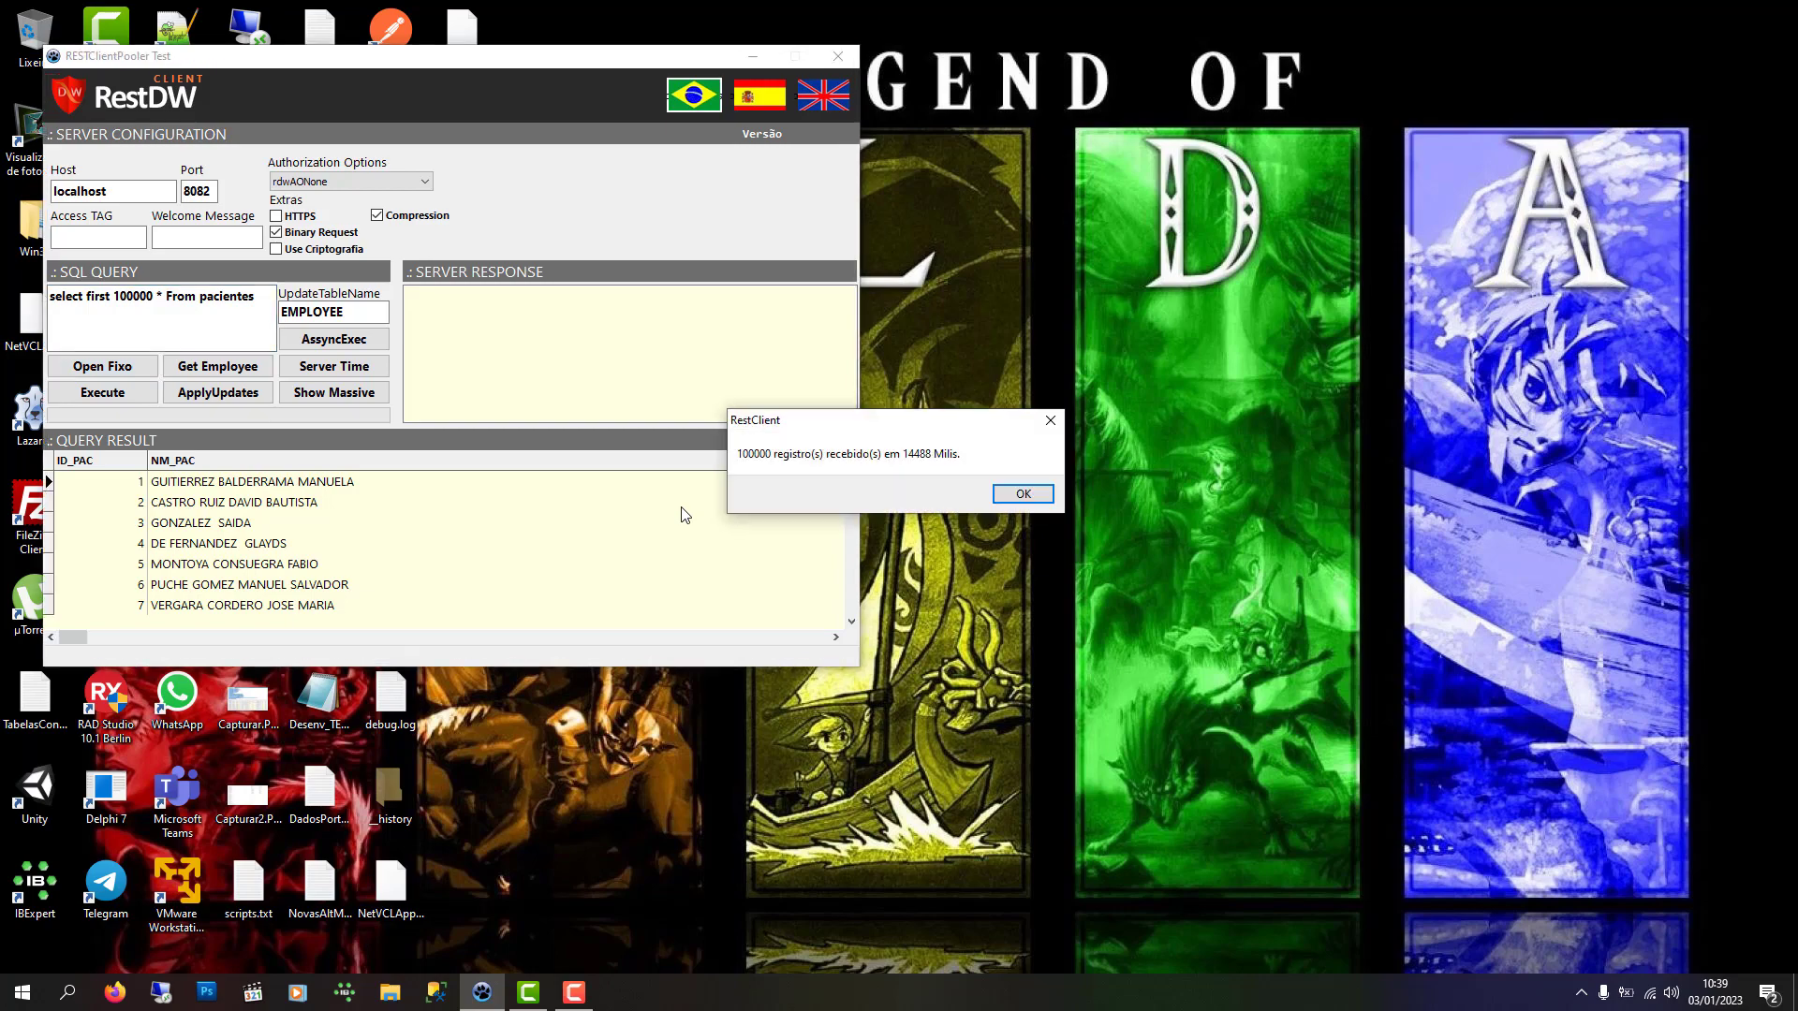
click(1022, 494)
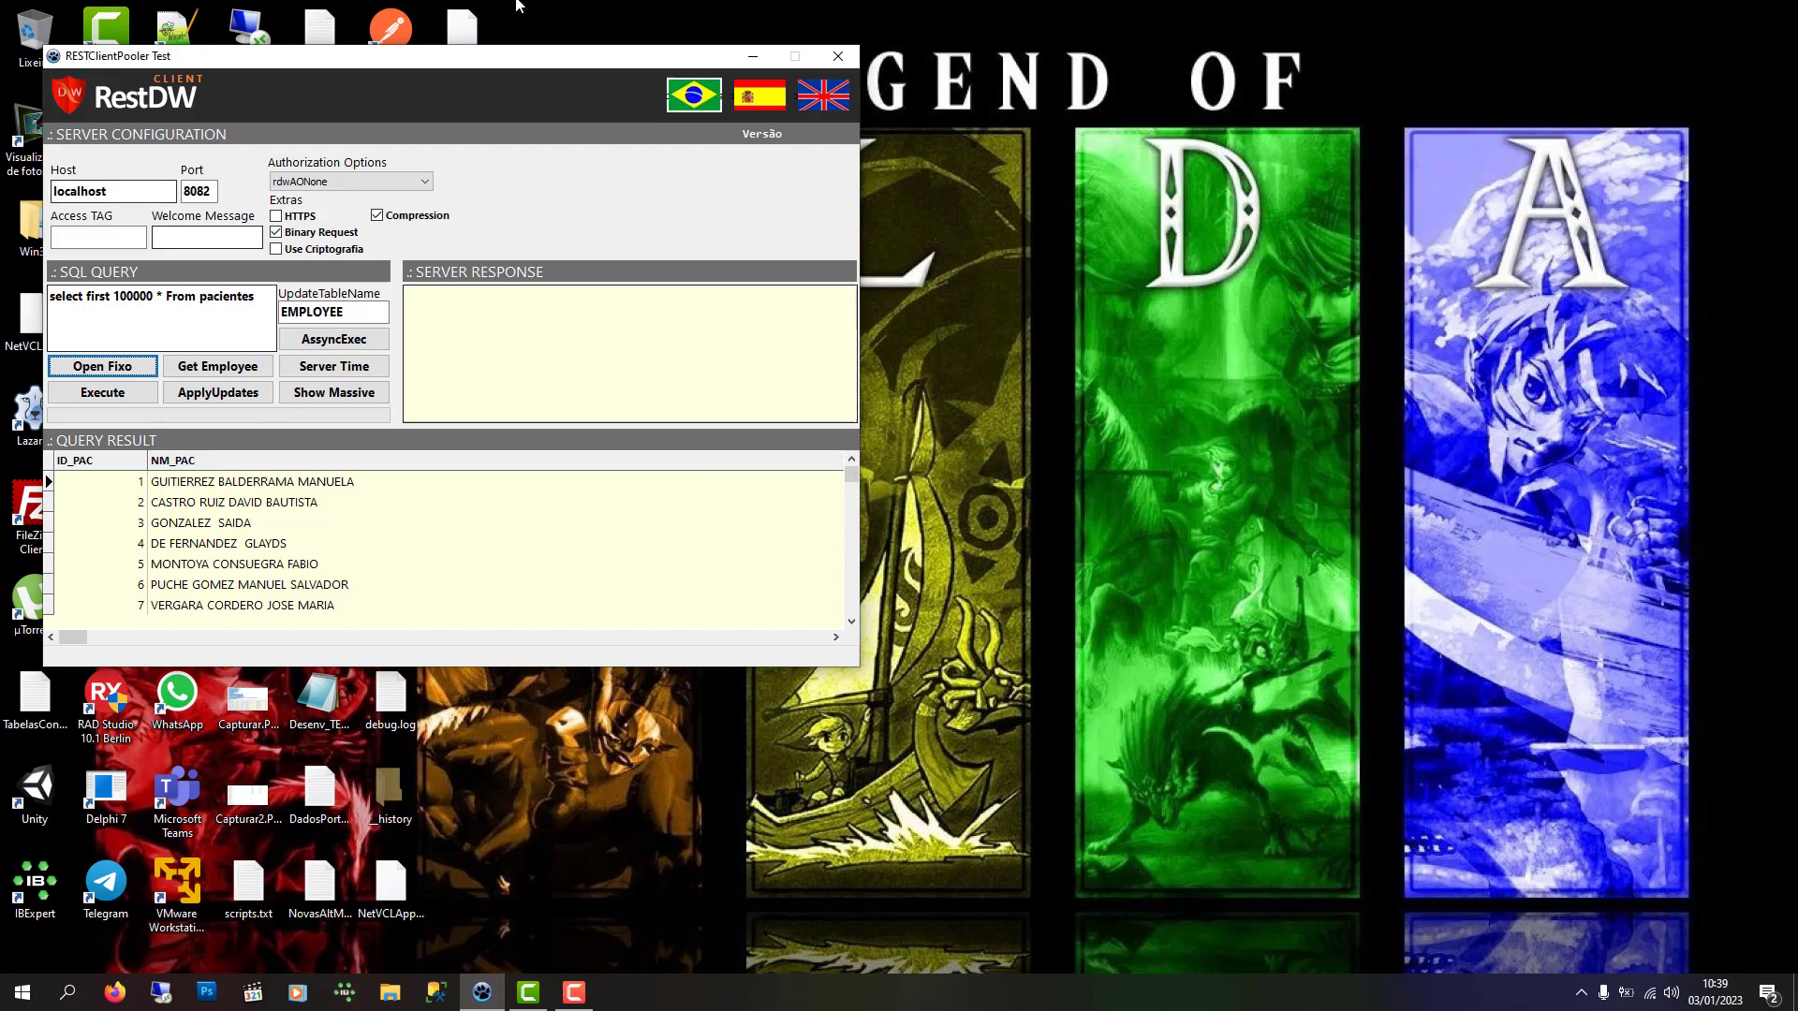
drag(469, 84, 978, 133)
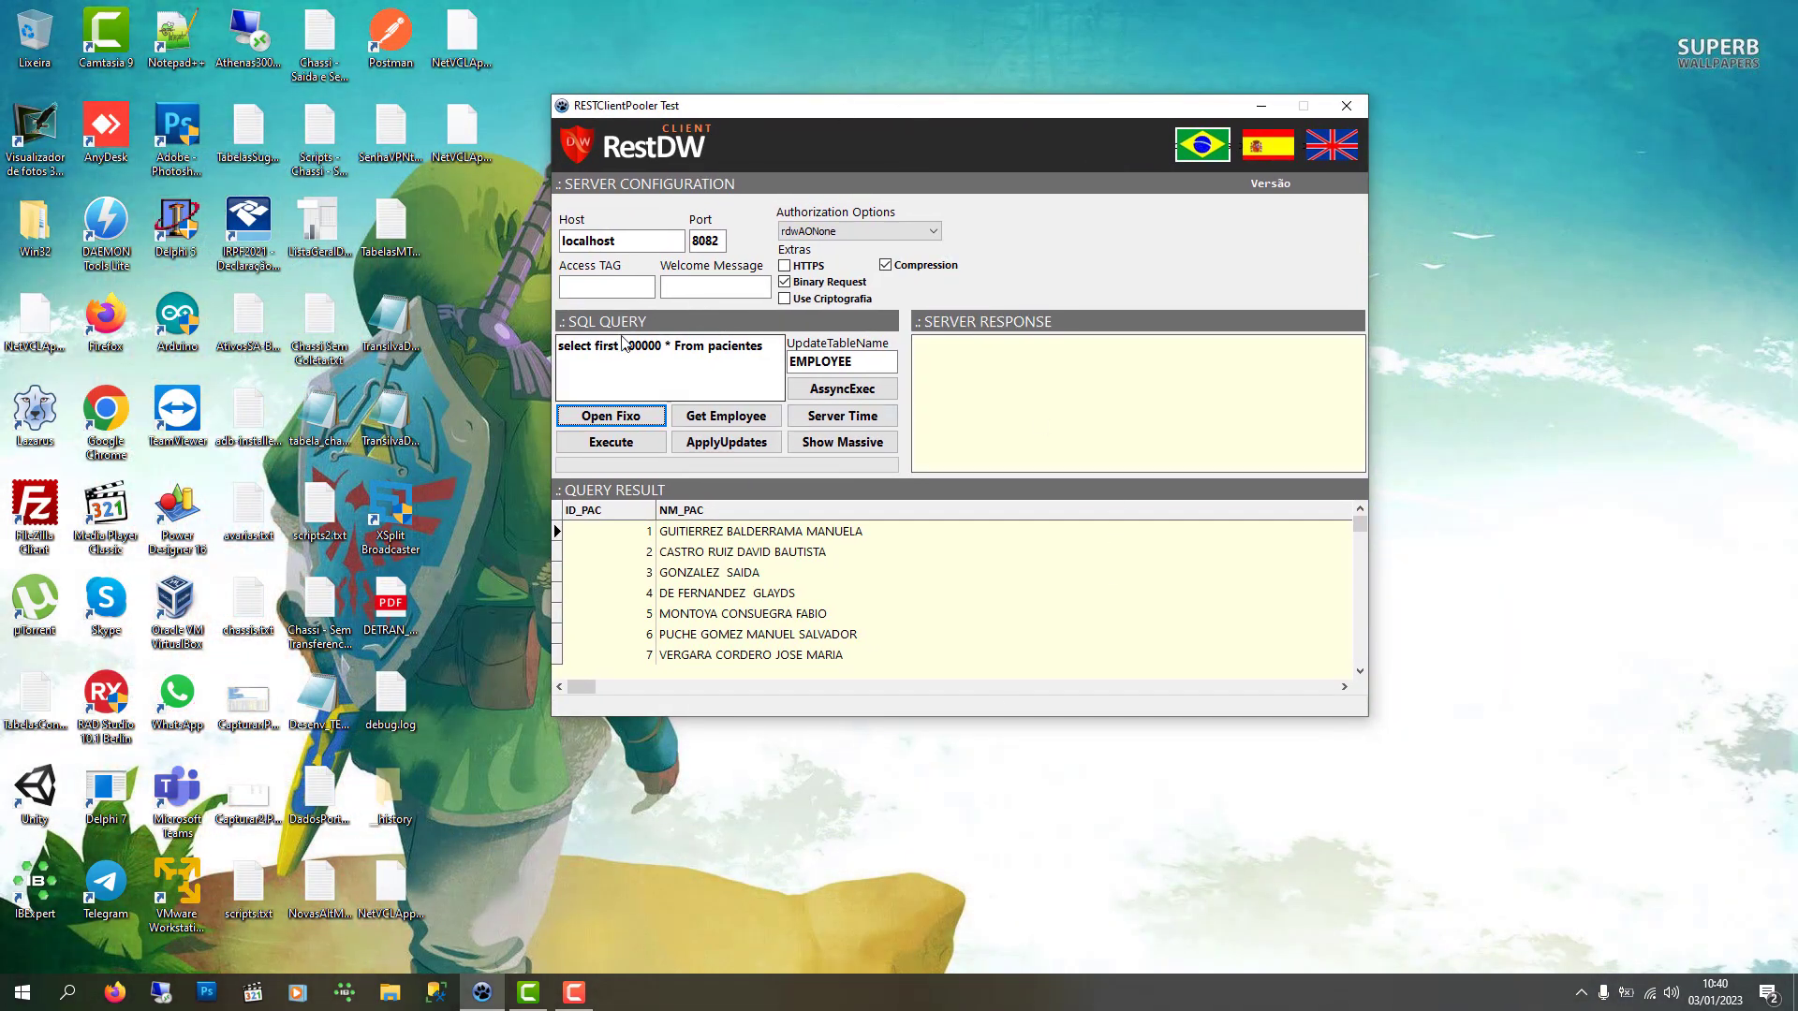
click(1348, 107)
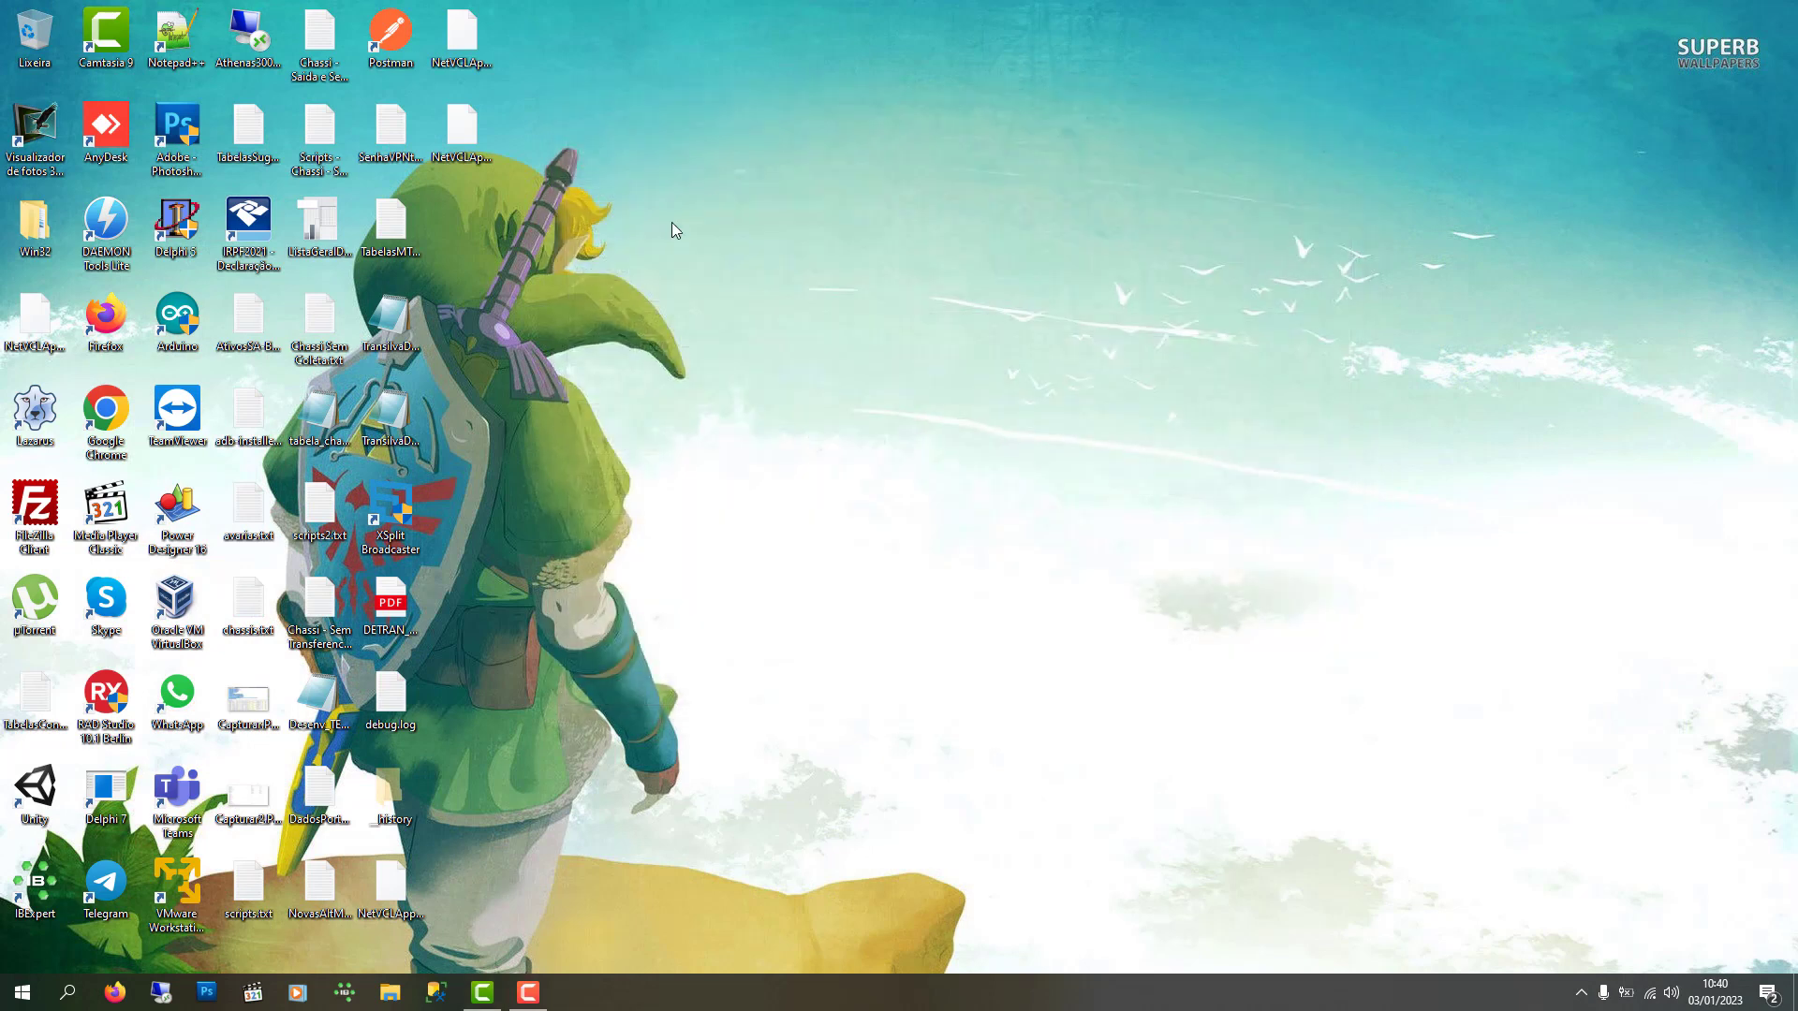